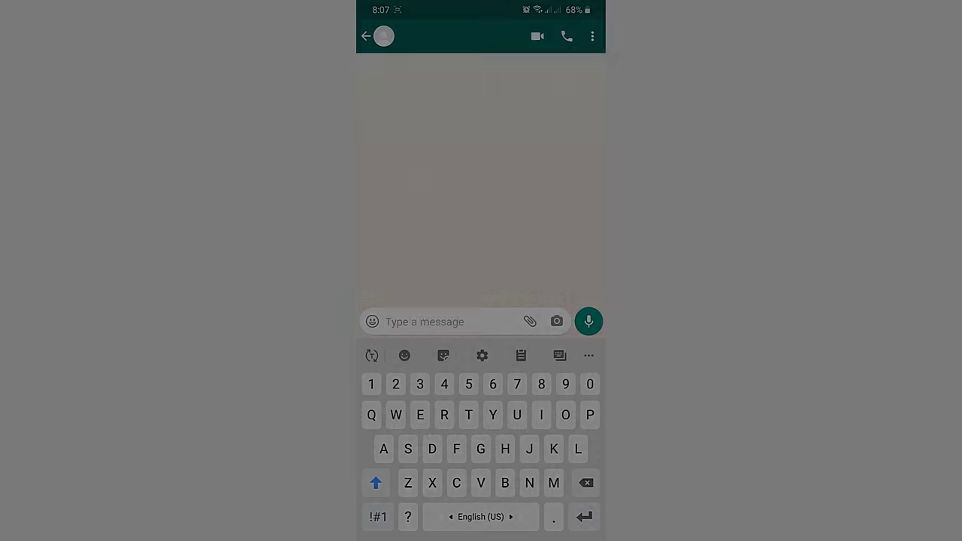
Send 'Hi' and then the surprised boy face sticker in the WhatsApp chat
{"action": "type", "text": "Hi"}
{"action": "left_click", "coordinate": [589, 321]}
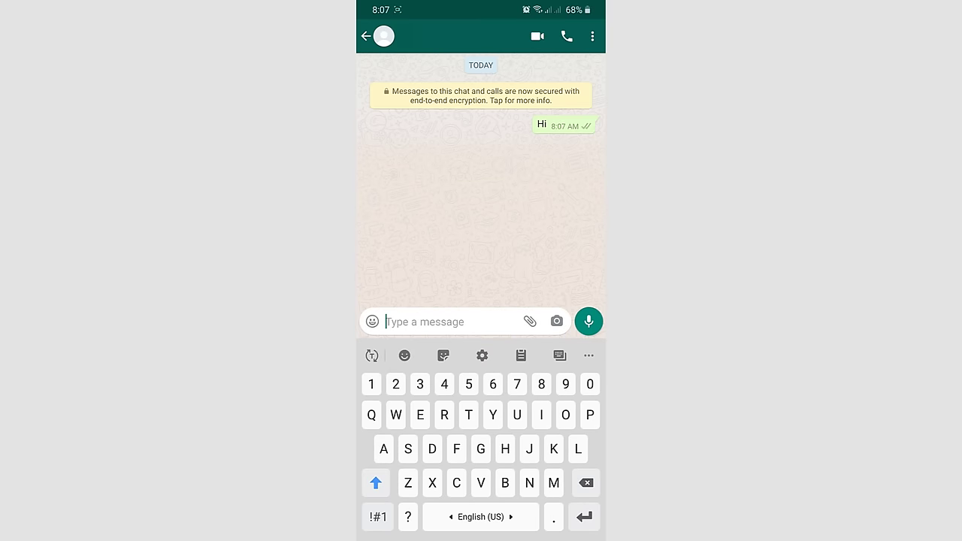
{"action": "left_click", "coordinate": [372, 321]}
{"action": "left_click", "coordinate": [389, 389]}
Send the message 'Testing my stickers!' followed by the couple sticker
{"action": "left_click", "coordinate": [372, 321]}
{"action": "type", "text": "Test"}
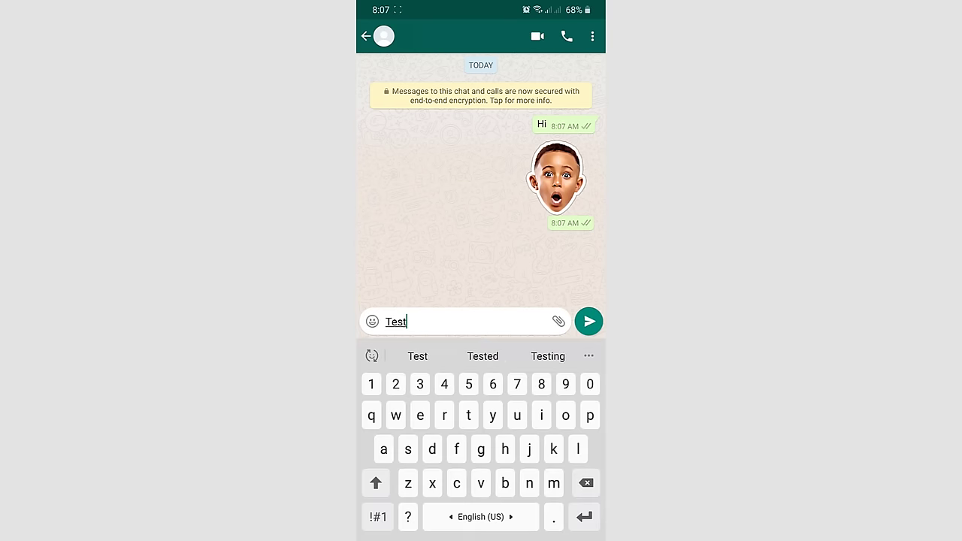
{"action": "type", "text": "ing my stickers!"}
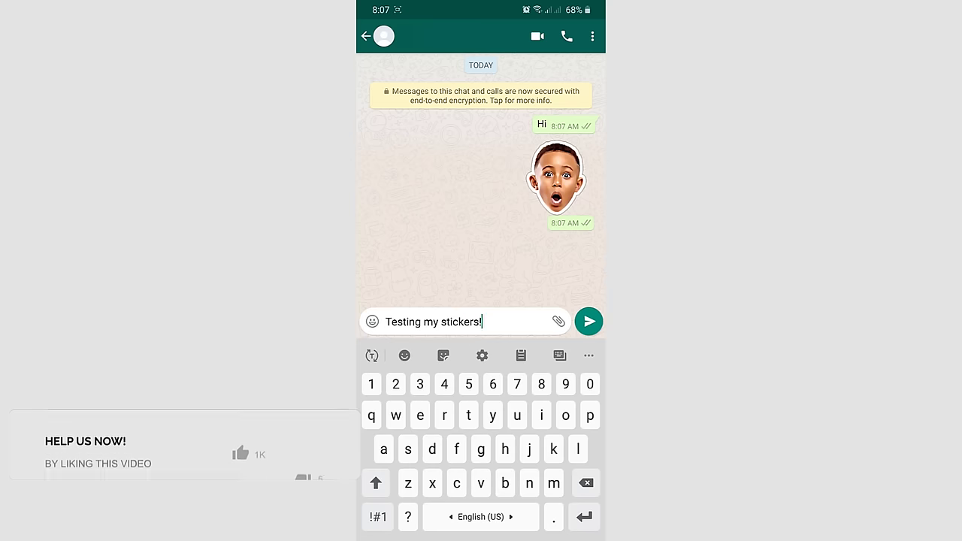
{"action": "left_click", "coordinate": [588, 321]}
{"action": "left_click", "coordinate": [372, 321]}
{"action": "left_click", "coordinate": [451, 389]}
{"action": "left_click", "coordinate": [372, 321]}
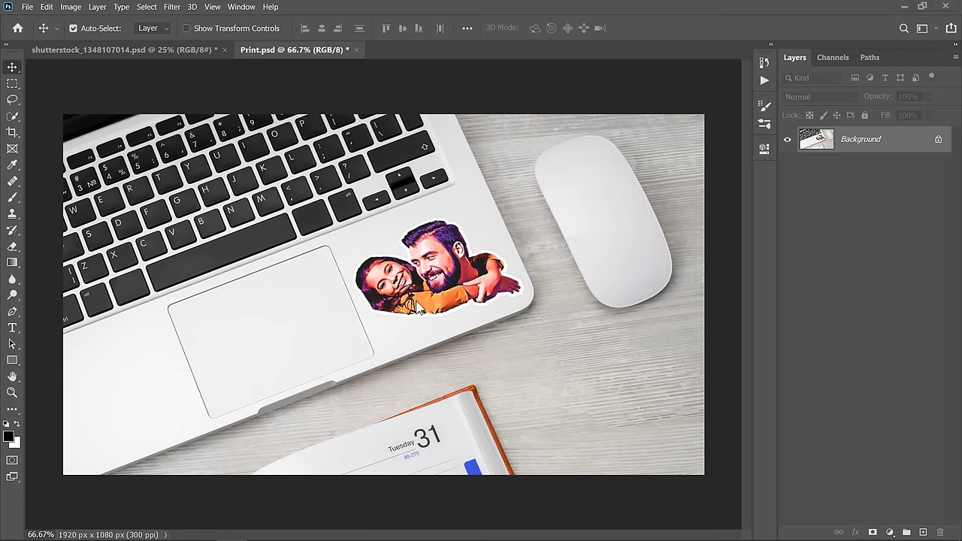
Convert shutterstock_1348107014.psd to CMYK Color via Image > Mode, accepting the warning
{"action": "left_click", "coordinate": [153, 50]}
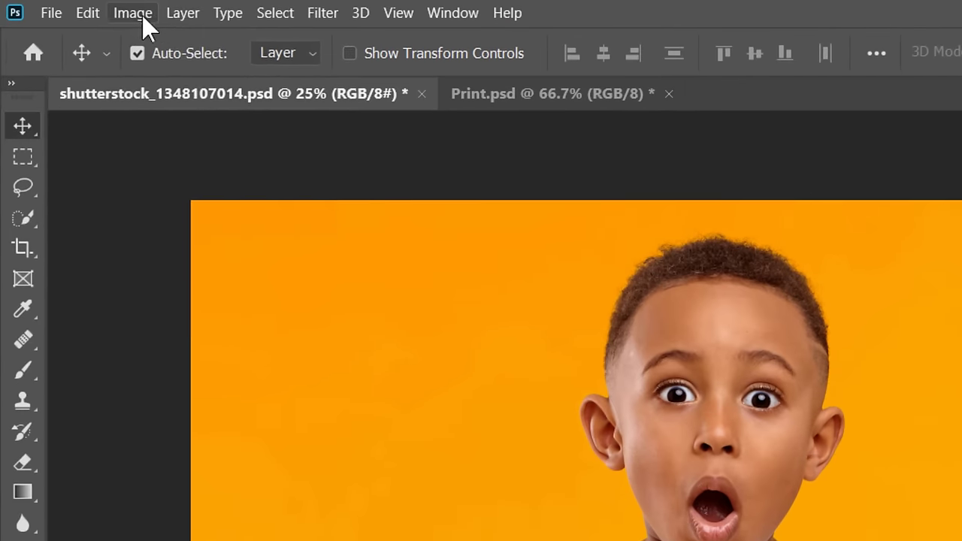
{"action": "left_click", "coordinate": [74, 8]}
{"action": "mouse_move", "coordinate": [231, 42]}
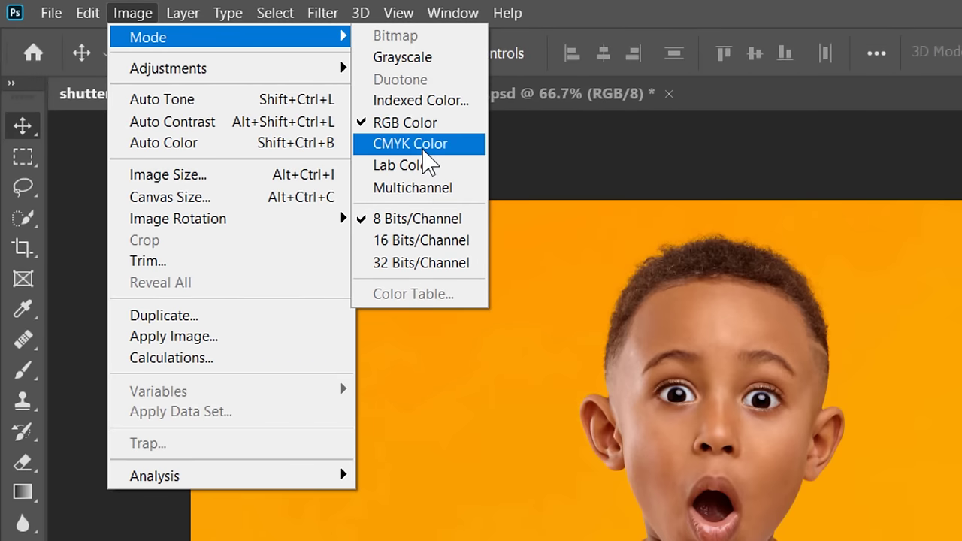
{"action": "left_click", "coordinate": [420, 147]}
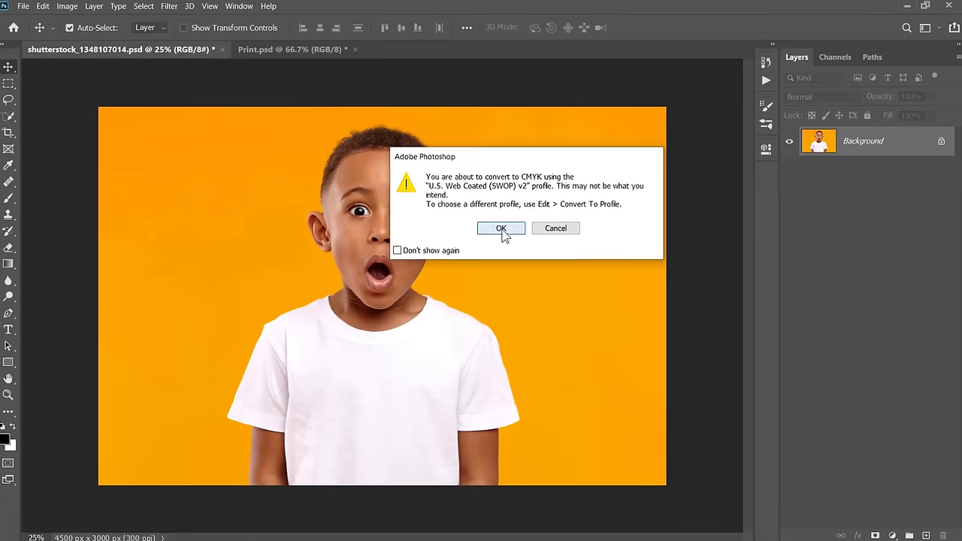
{"action": "left_click", "coordinate": [466, 339]}
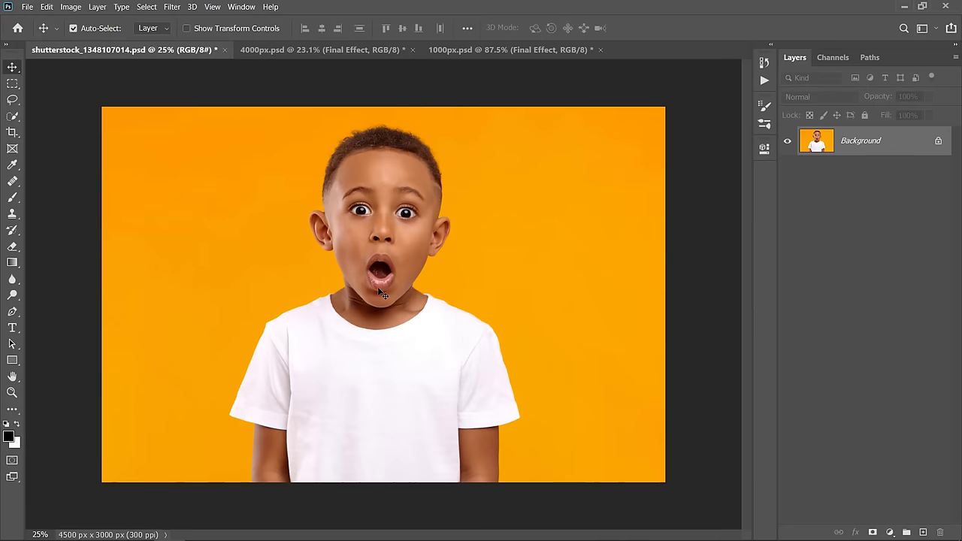
{"action": "left_click", "coordinate": [72, 8]}
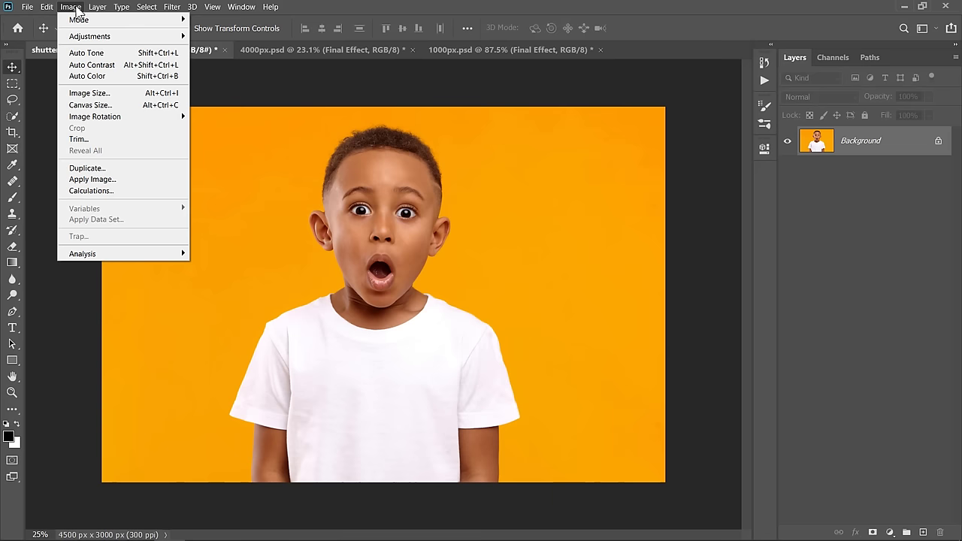
{"action": "left_click", "coordinate": [89, 93]}
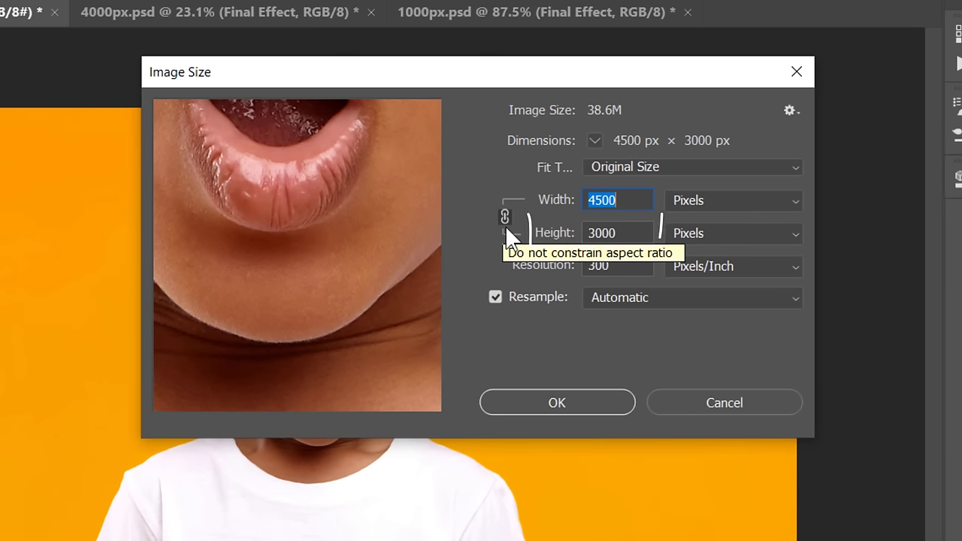
{"action": "left_click", "coordinate": [632, 232]}
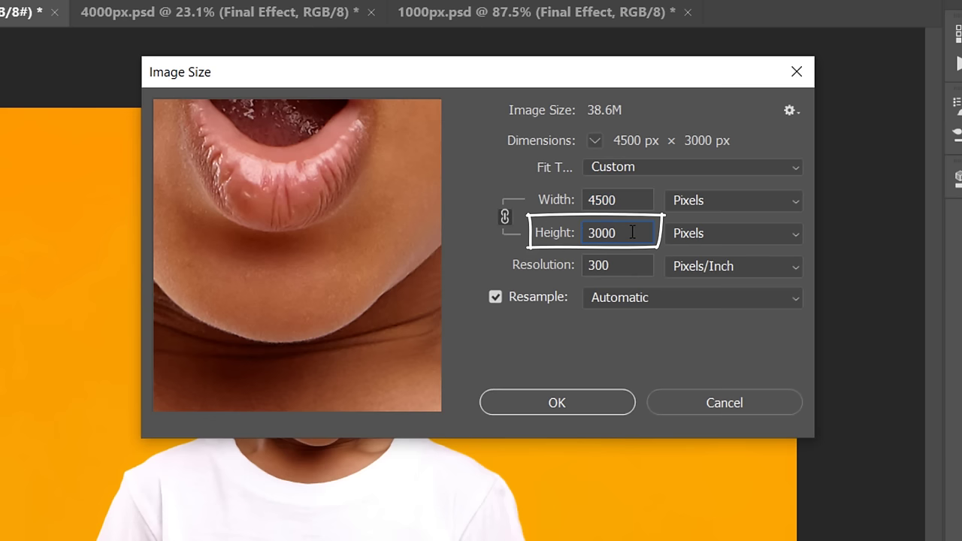
{"action": "left_click", "coordinate": [636, 203]}
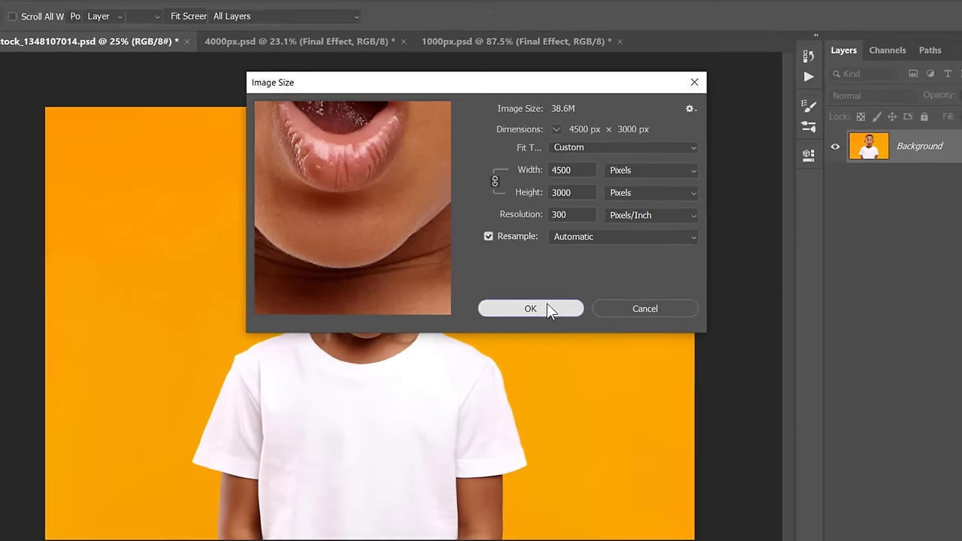
{"action": "left_click", "coordinate": [580, 399]}
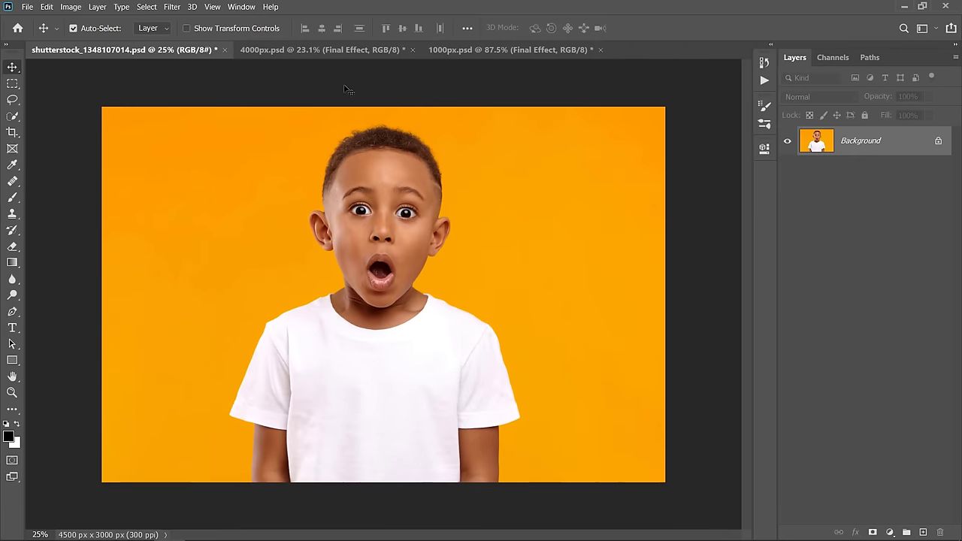
Check 4000px.psd's image size and show the Final Effect group in 4000px.psd and 1000px.psd
{"action": "left_click", "coordinate": [328, 51]}
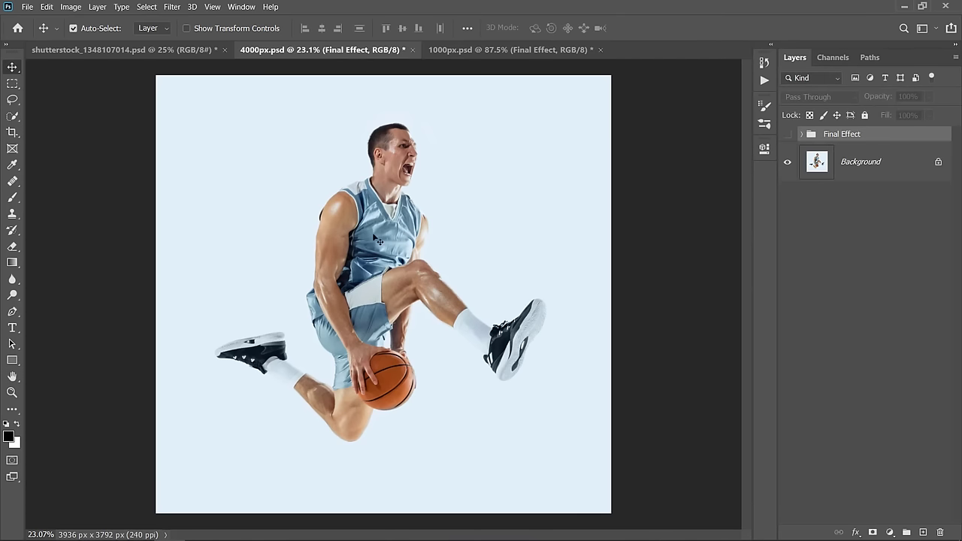
{"action": "left_click", "coordinate": [71, 7]}
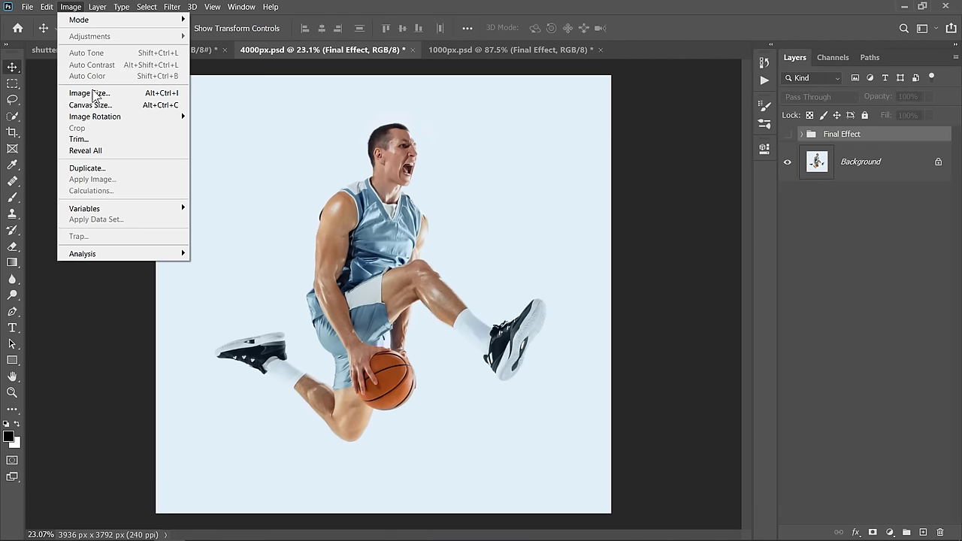
{"action": "left_click", "coordinate": [91, 92]}
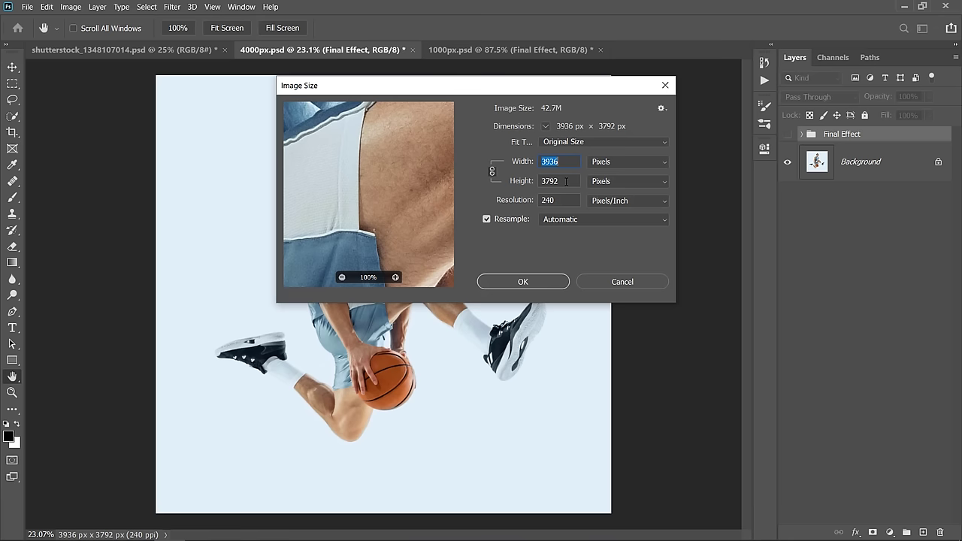
{"action": "left_click", "coordinate": [566, 181]}
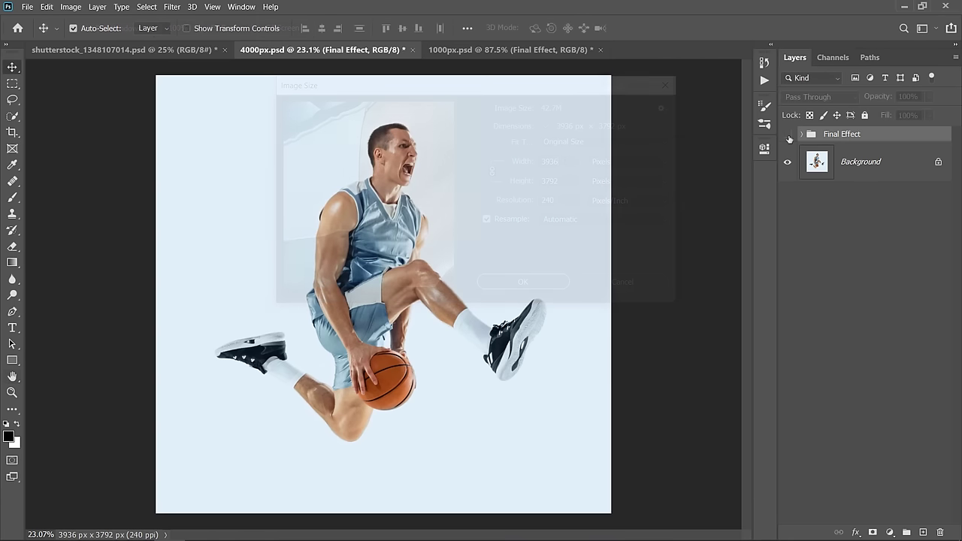
{"action": "left_click", "coordinate": [789, 137]}
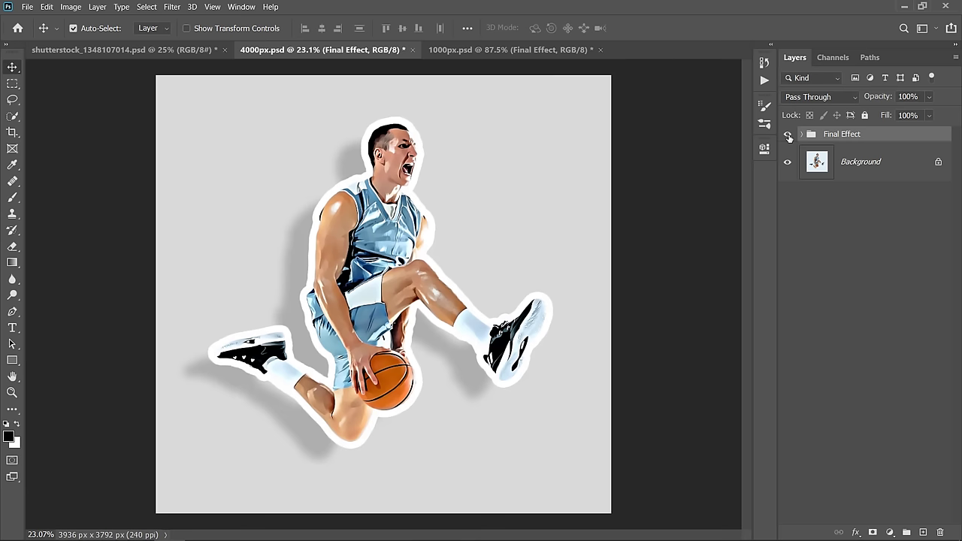
{"action": "left_click", "coordinate": [494, 51]}
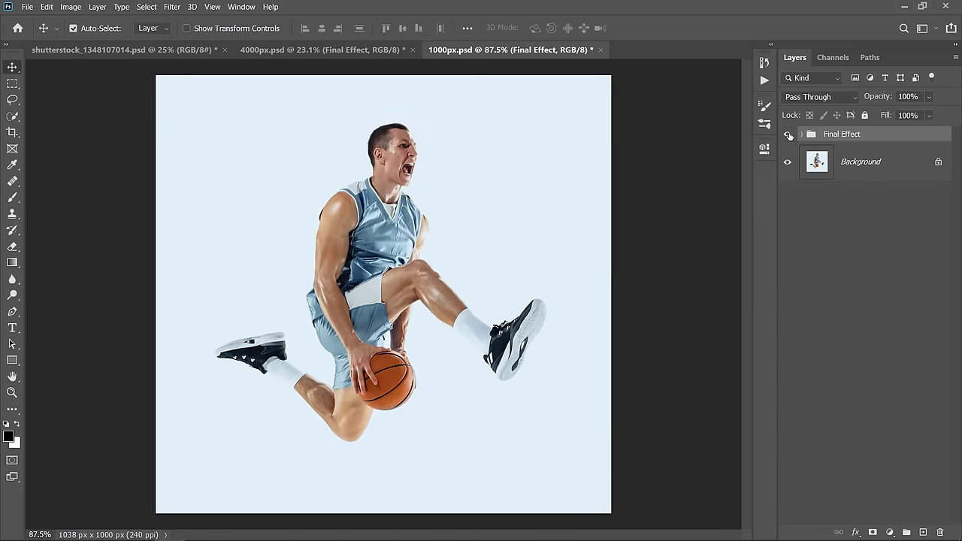
{"action": "left_click", "coordinate": [789, 135]}
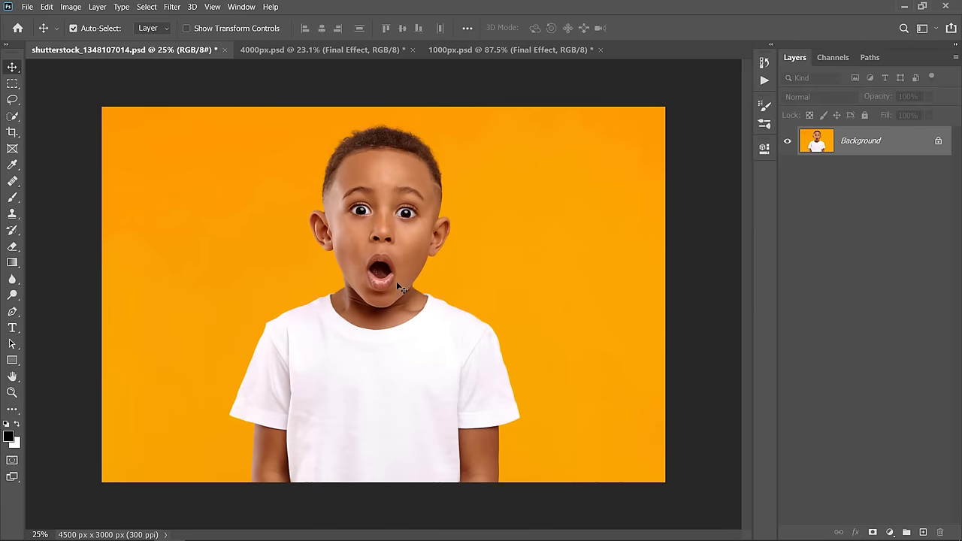
Select the boy's head with the Quick Selection Tool, adjusting the brush size
{"action": "key", "text": "w"}
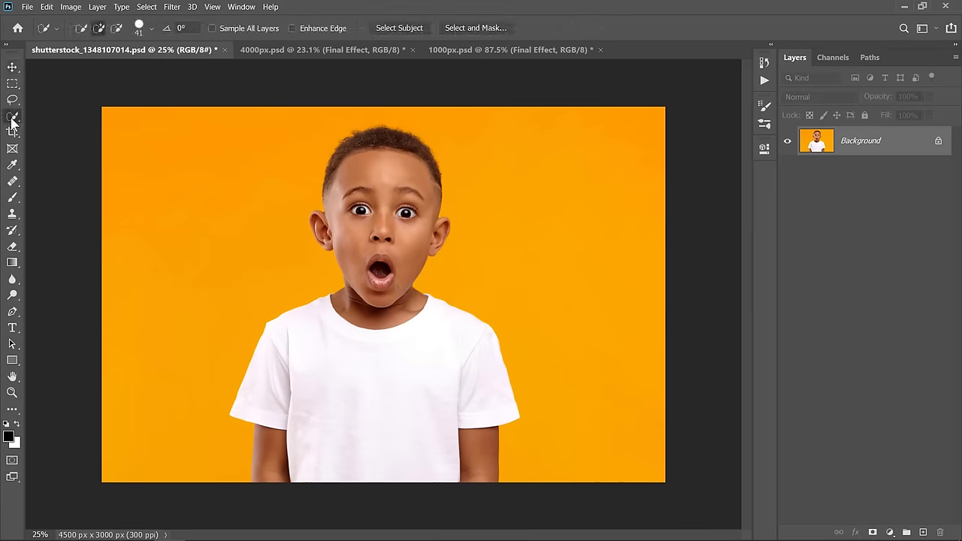
{"action": "right_click", "coordinate": [11, 119]}
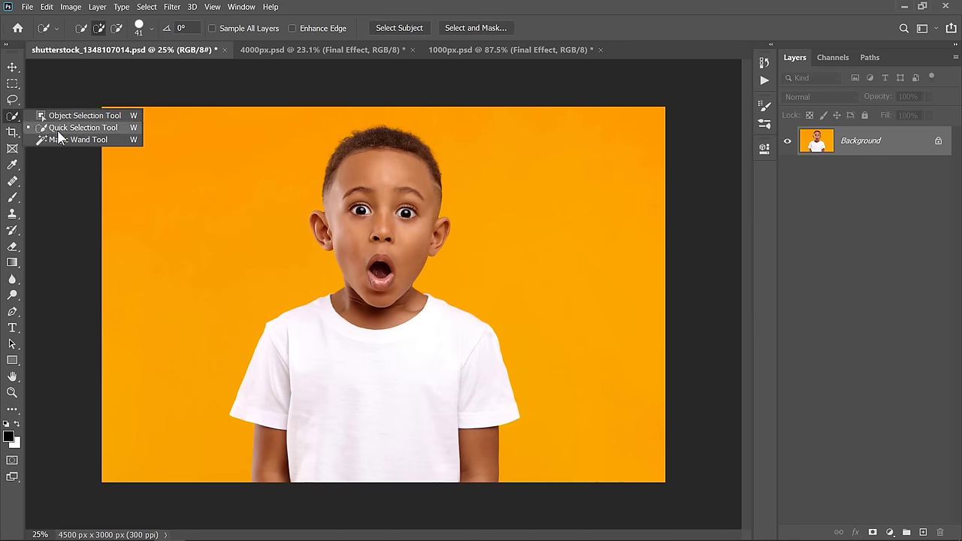
{"action": "left_click", "coordinate": [54, 130]}
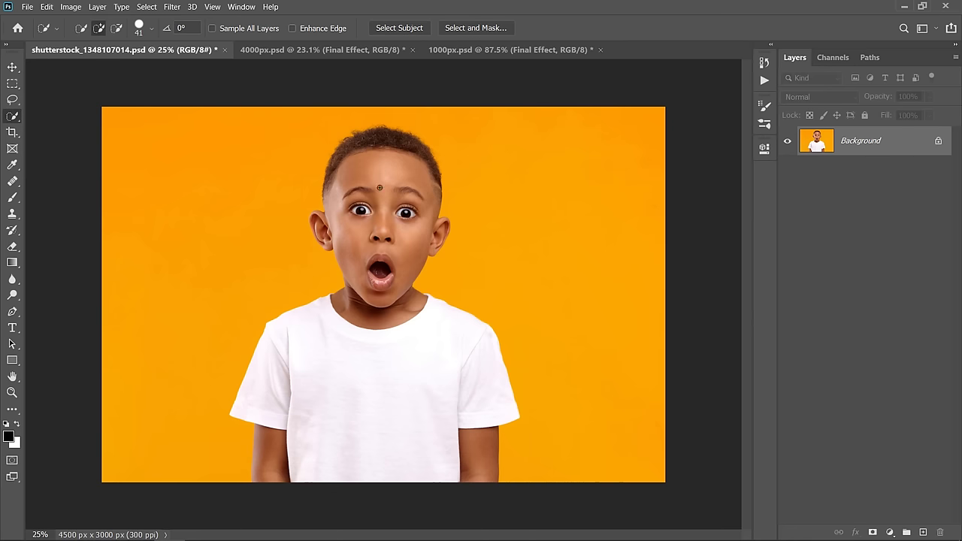
{"action": "mouse_move", "coordinate": [378, 174]}
{"action": "left_mouse_down"}
{"action": "mouse_move", "coordinate": [355, 151]}
{"action": "mouse_move", "coordinate": [345, 175]}
{"action": "mouse_move", "coordinate": [351, 218]}
{"action": "mouse_move", "coordinate": [329, 223]}
{"action": "left_mouse_up"}
{"action": "left_click", "coordinate": [387, 150]}
{"action": "key", "text": "bracketleft"}
{"action": "key", "text": "bracketleft"}
{"action": "key", "text": "bracketleft"}
{"action": "key", "text": "bracketleft"}
{"action": "key", "text": "bracketleft"}
{"action": "scroll", "coordinate": [389, 172], "scroll_direction": "up", "scroll_amount": 5}
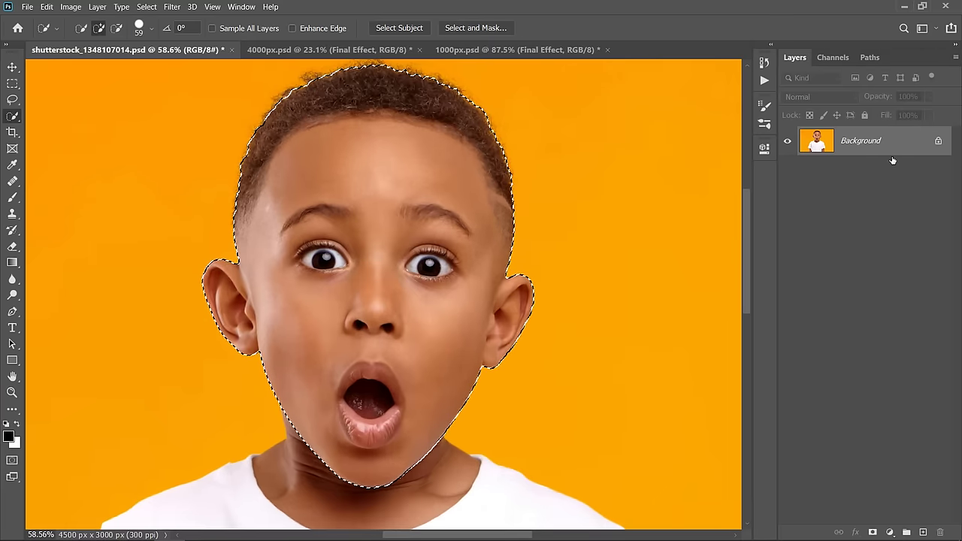
Copy the head to a new layer named 'Object' and hide the Background layer
{"action": "key", "text": "ctrl+j"}
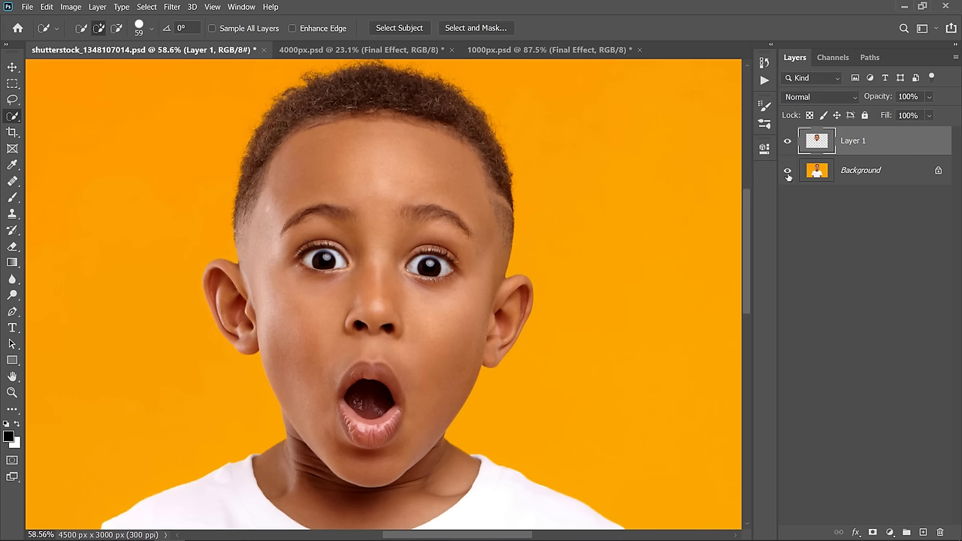
{"action": "left_click", "coordinate": [789, 175]}
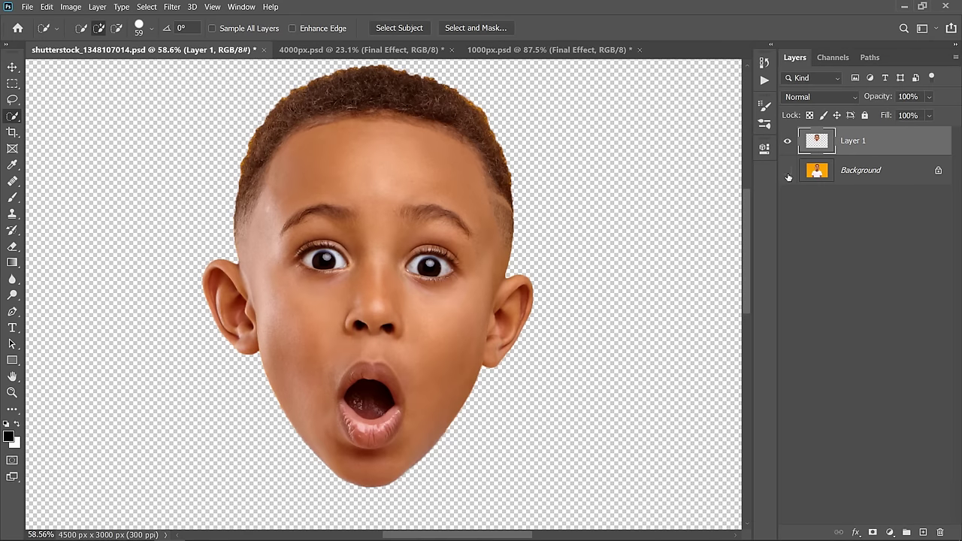
{"action": "key", "text": "ctrl+0"}
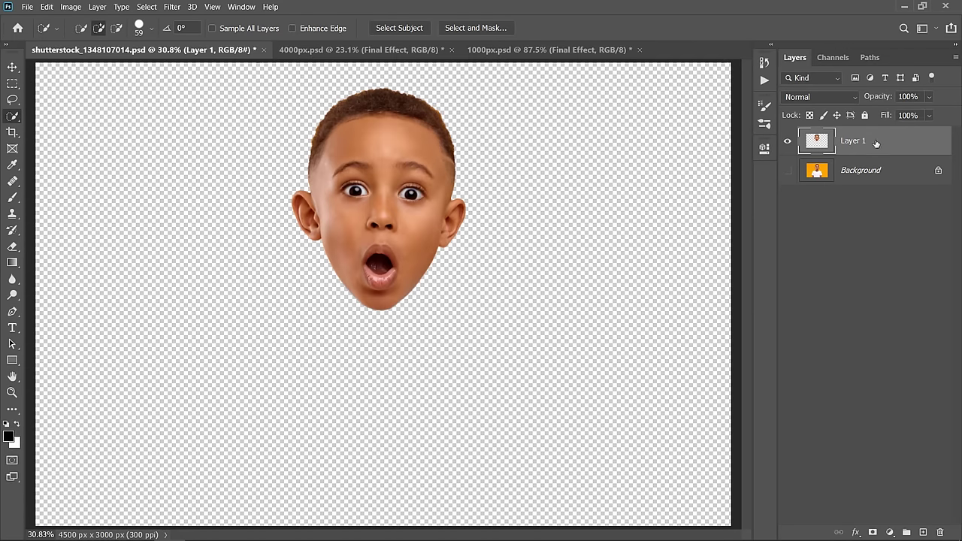
{"action": "double_click", "coordinate": [852, 143]}
{"action": "type", "text": "Object"}
{"action": "key", "text": "Return"}
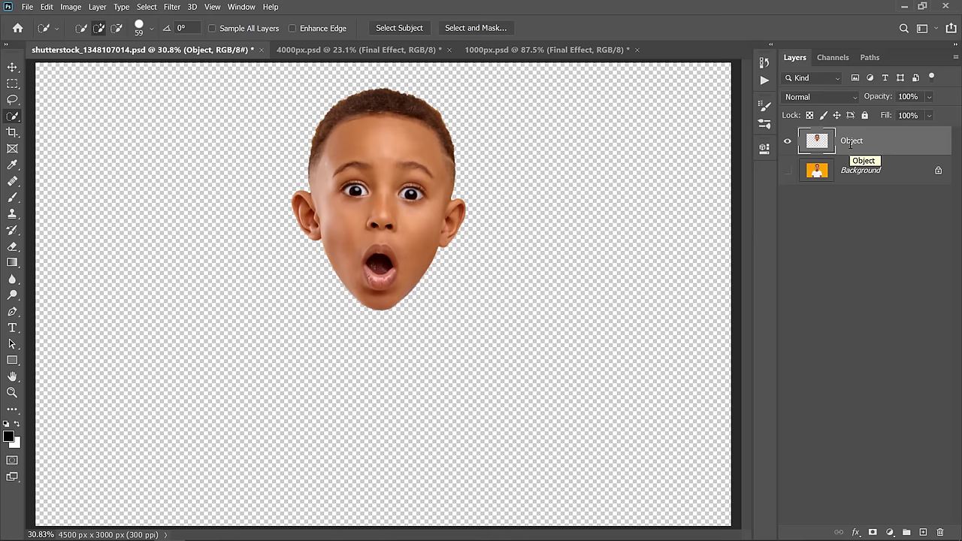
Add a light grey (e6e6e6) Solid Color fill layer just above the Background layer
{"action": "left_click", "coordinate": [839, 173]}
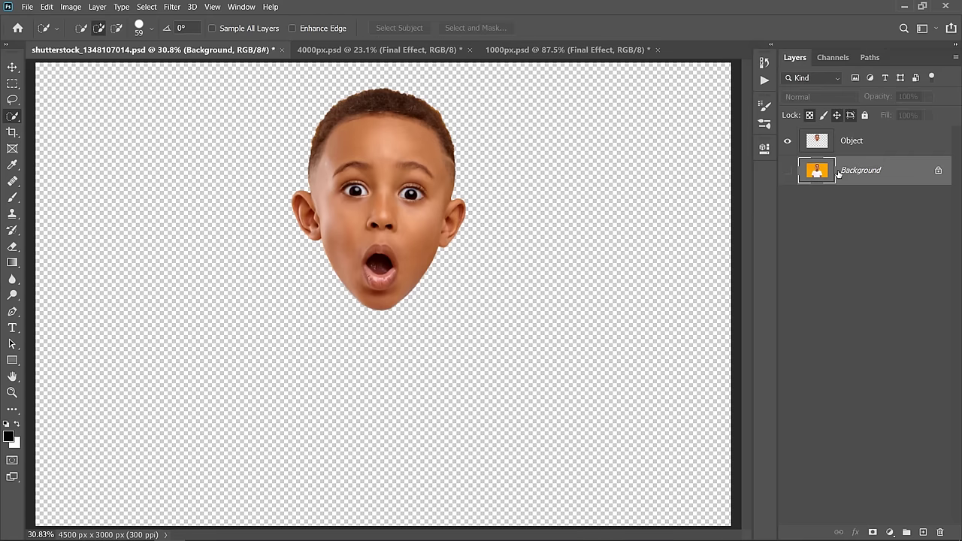
{"action": "left_click", "coordinate": [891, 533]}
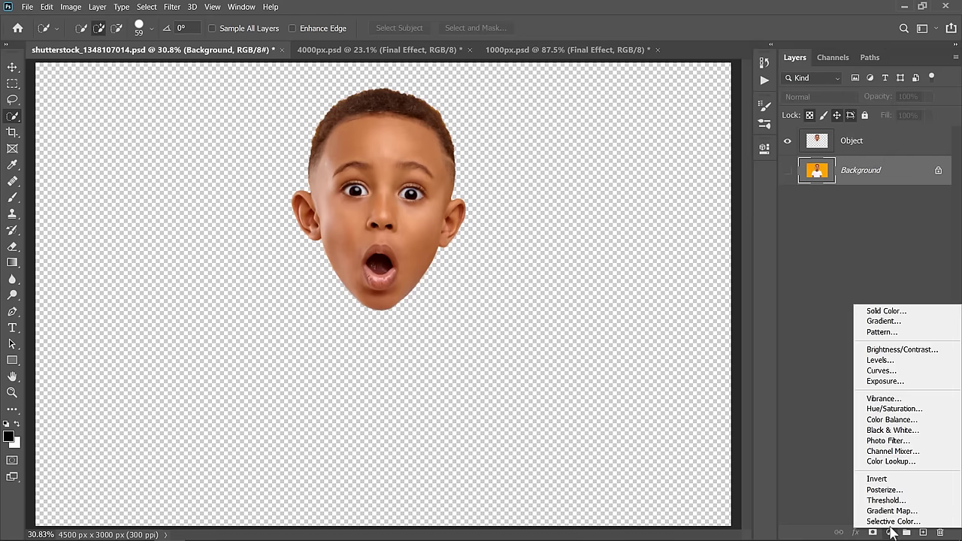
{"action": "left_click", "coordinate": [870, 309]}
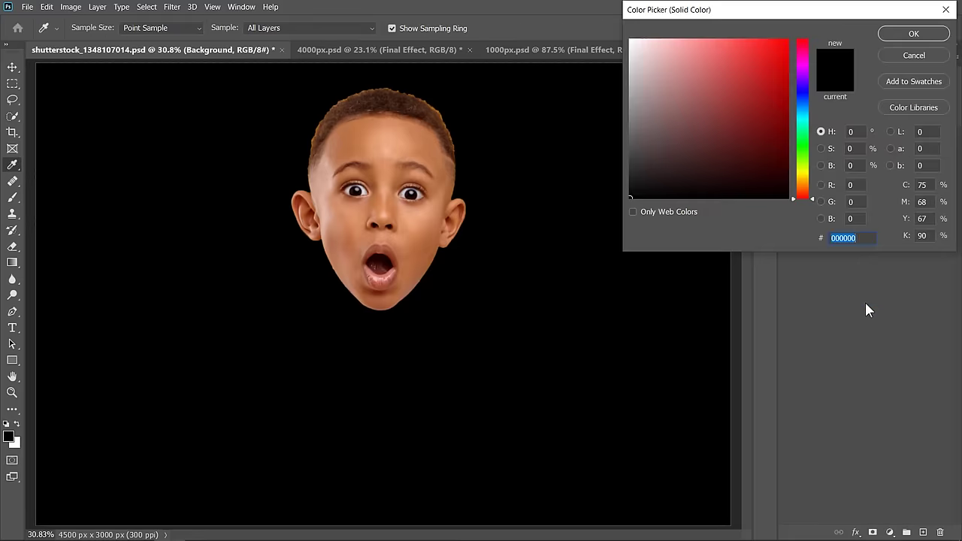
{"action": "mouse_move", "coordinate": [688, 79]}
{"action": "left_mouse_down"}
{"action": "mouse_move", "coordinate": [629, 54]}
{"action": "mouse_move", "coordinate": [609, 56]}
{"action": "left_mouse_up"}
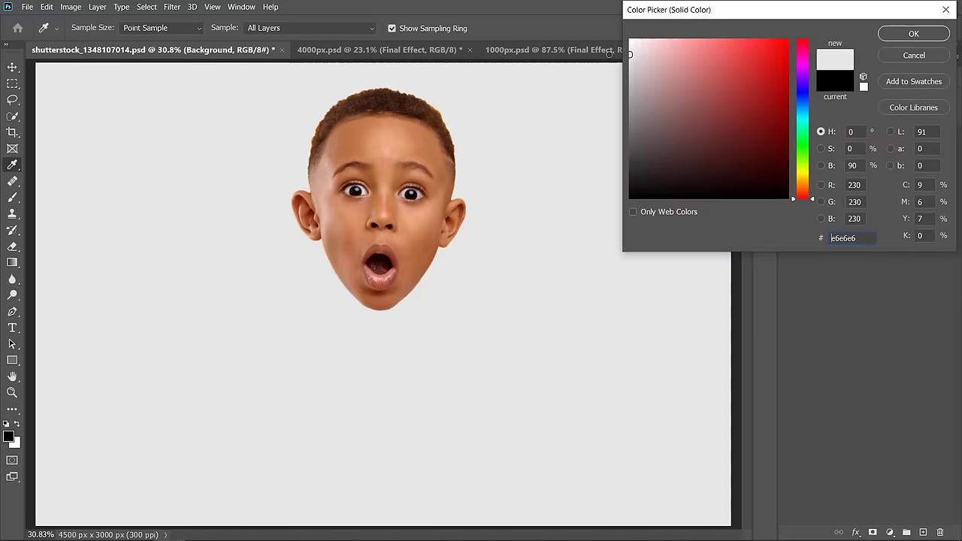
{"action": "left_click", "coordinate": [913, 33]}
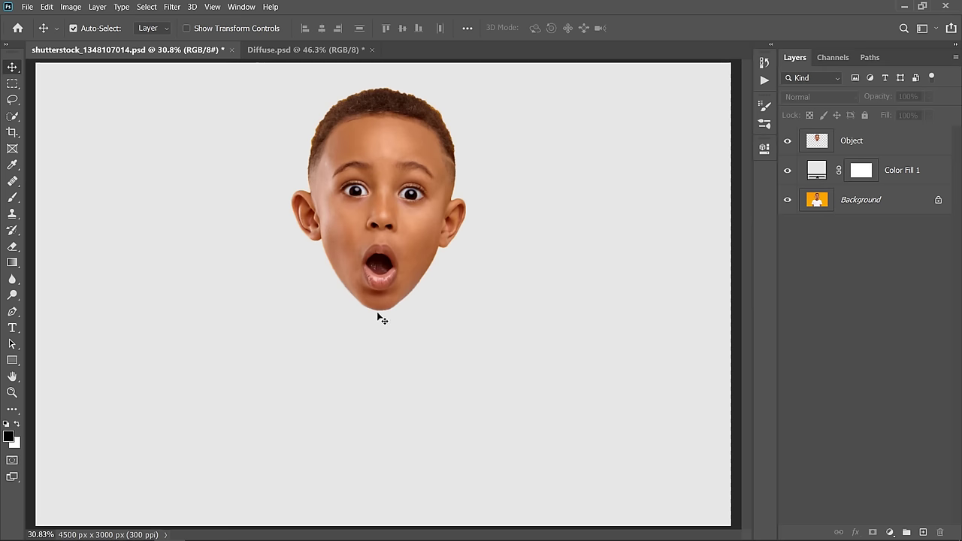
Apply Filter > Stylize > Diffuse in Anisotropic mode to the Object layer and zoom in
{"action": "left_click", "coordinate": [891, 142]}
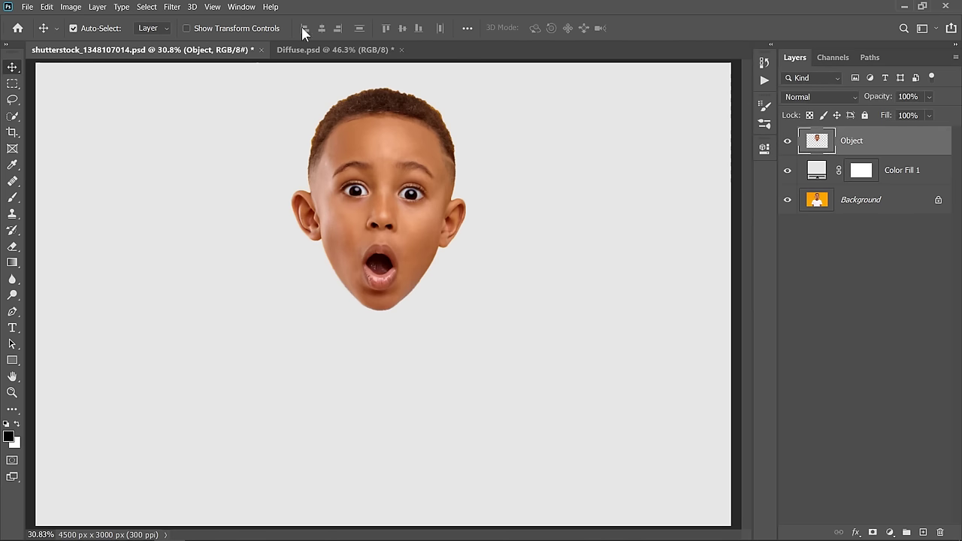
{"action": "left_click", "coordinate": [172, 6]}
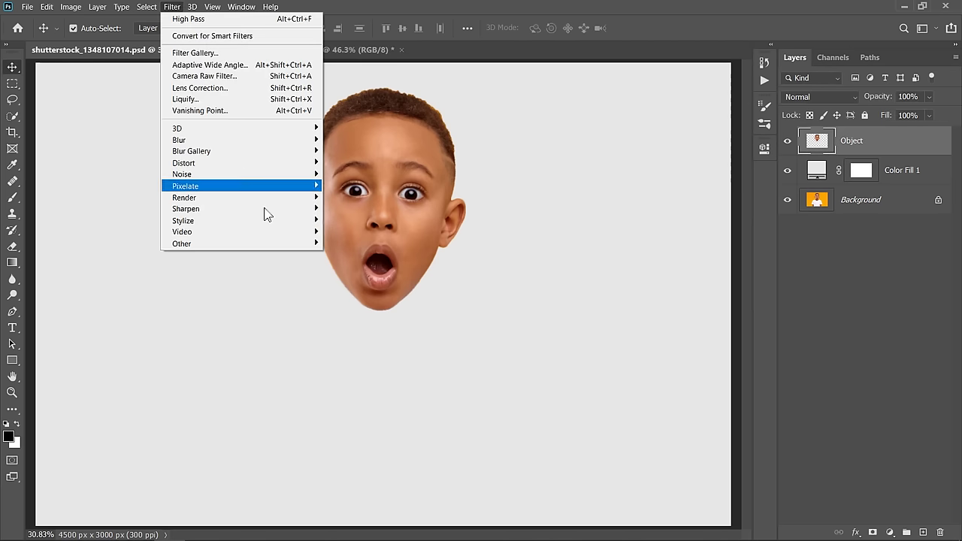
{"action": "mouse_move", "coordinate": [265, 216]}
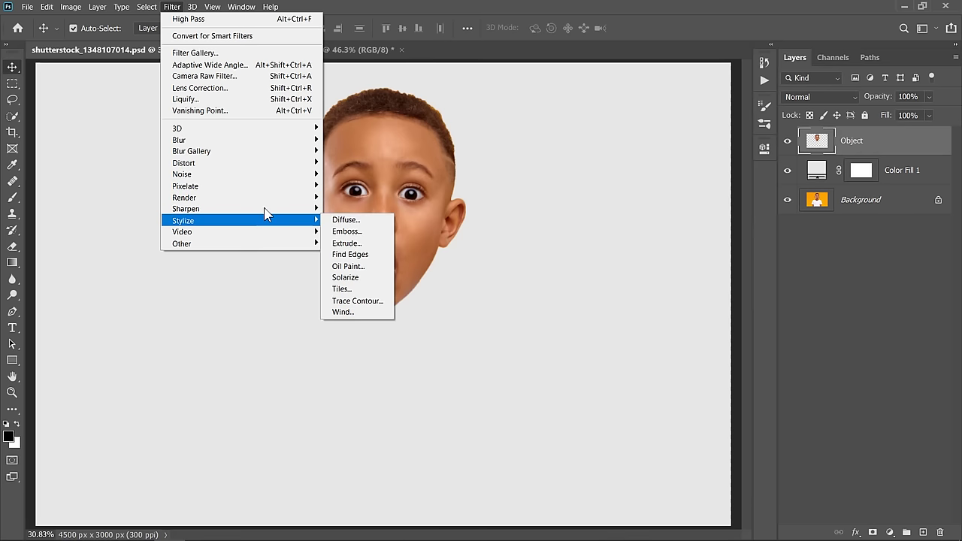
{"action": "left_click", "coordinate": [340, 220]}
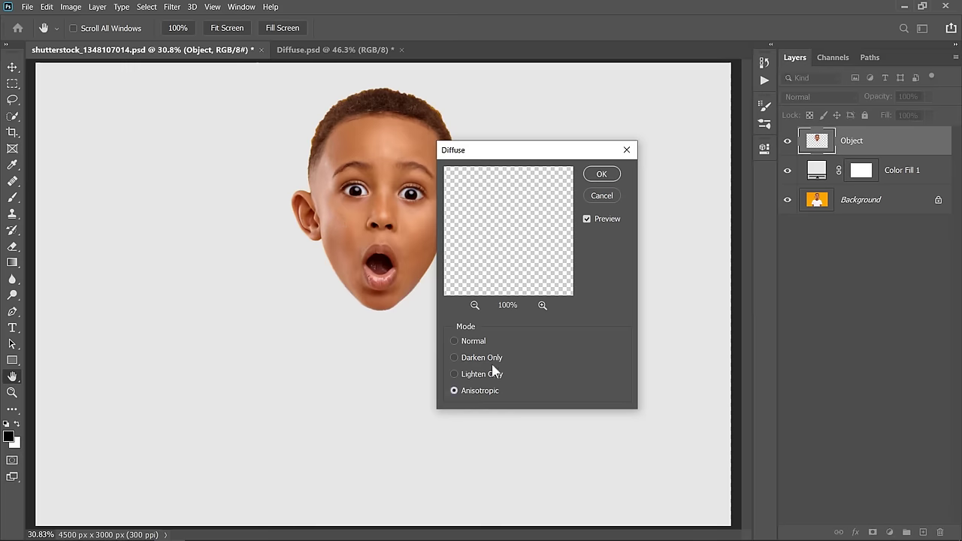
{"action": "left_click", "coordinate": [601, 174]}
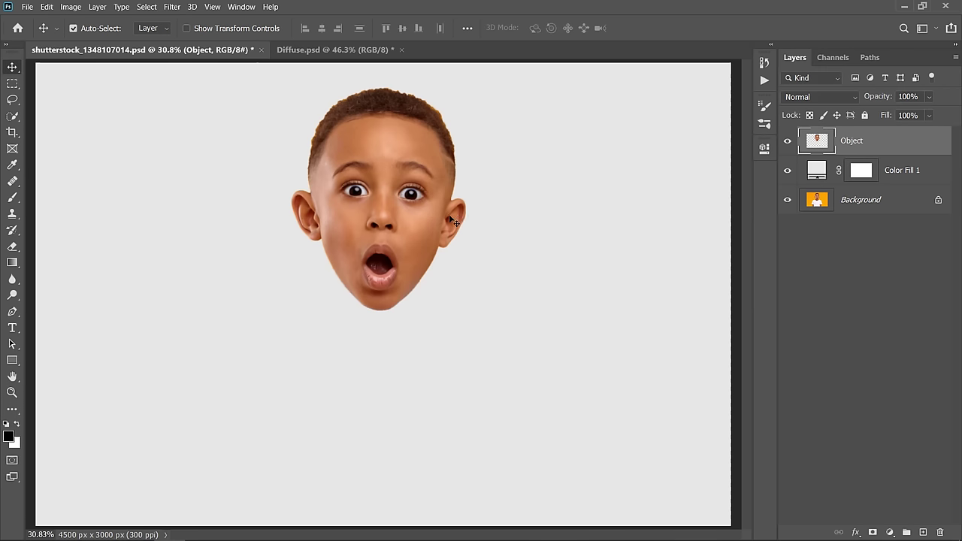
{"action": "scroll", "coordinate": [454, 221], "scroll_direction": "up", "scroll_amount": 2}
{"action": "left_click_drag", "start_coordinate": [427, 173], "coordinate": [247, 301]}
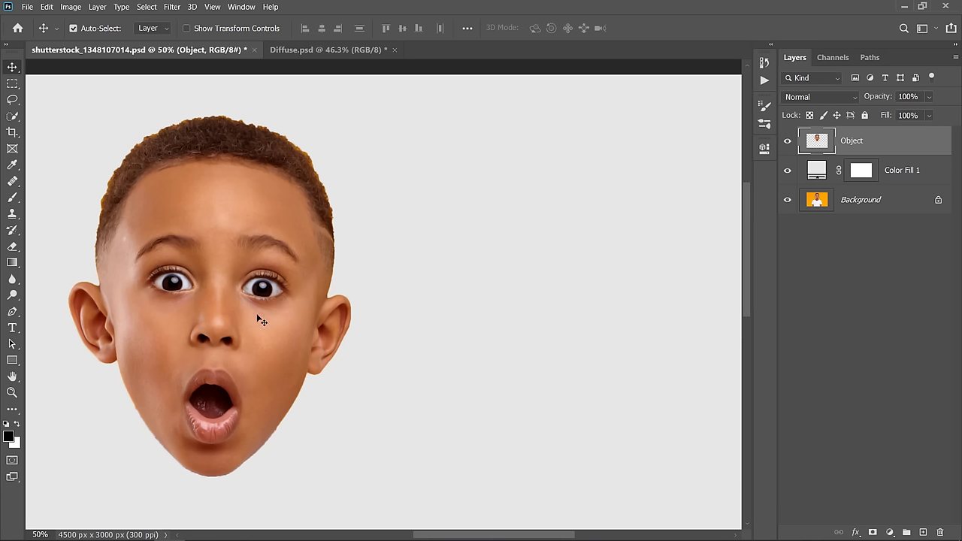
Rotate the canvas 180° and repeat Diffuse on the upside-down head
{"action": "left_click", "coordinate": [71, 7]}
{"action": "mouse_move", "coordinate": [128, 118]}
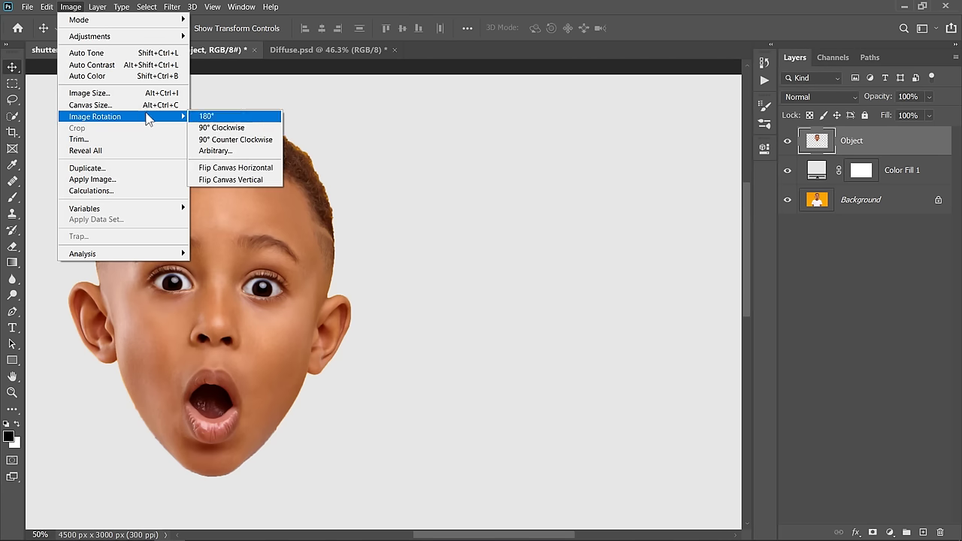
{"action": "left_click", "coordinate": [211, 119]}
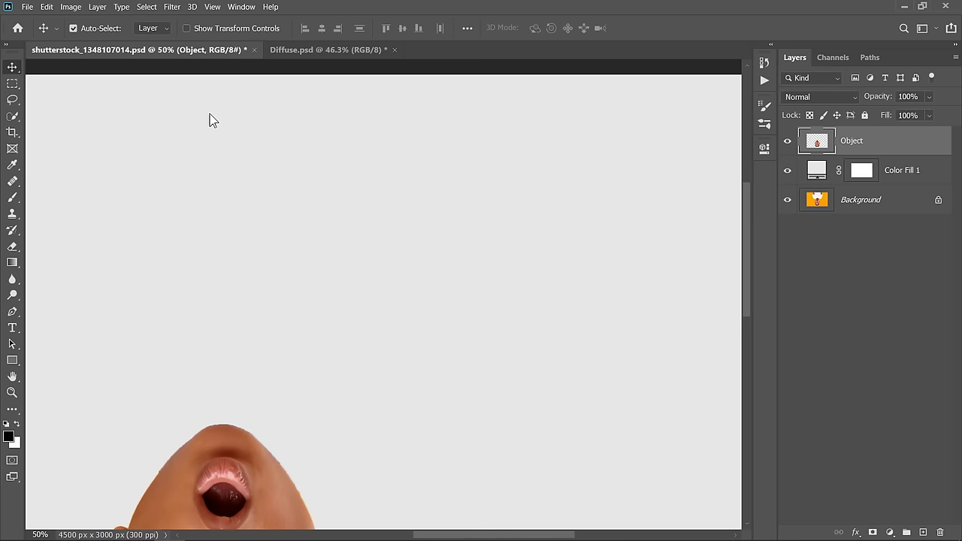
{"action": "left_click", "coordinate": [172, 7]}
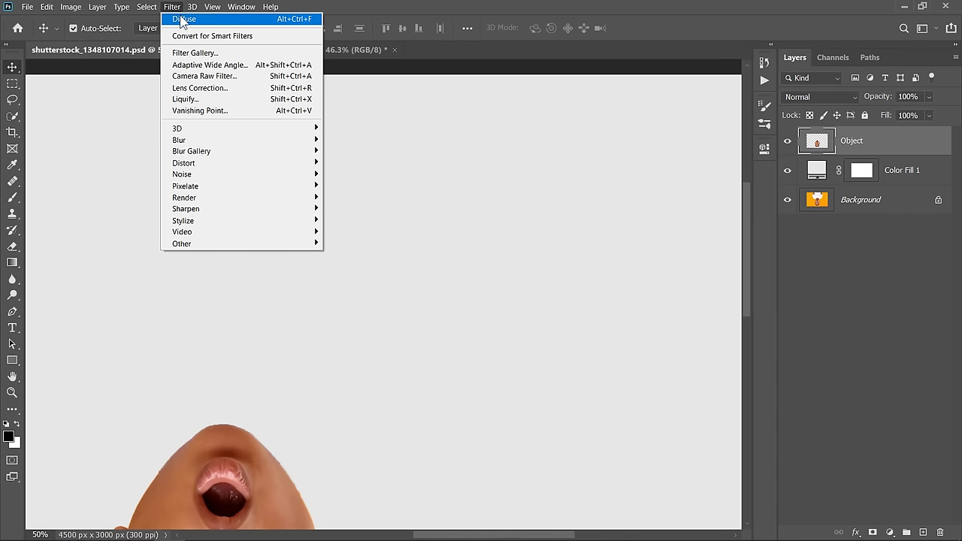
{"action": "left_click", "coordinate": [181, 18]}
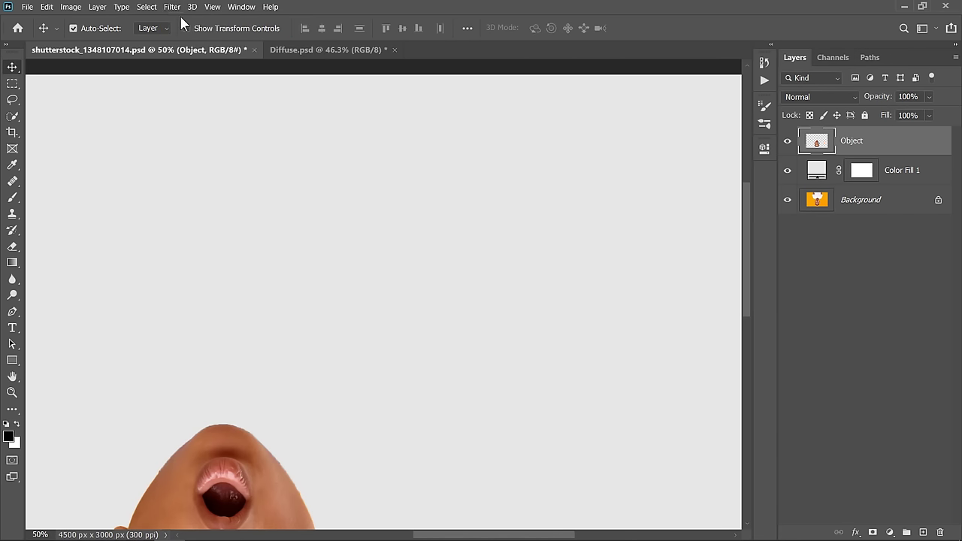
Rotate the canvas another 180° to bring the head upright again
{"action": "left_click", "coordinate": [70, 7]}
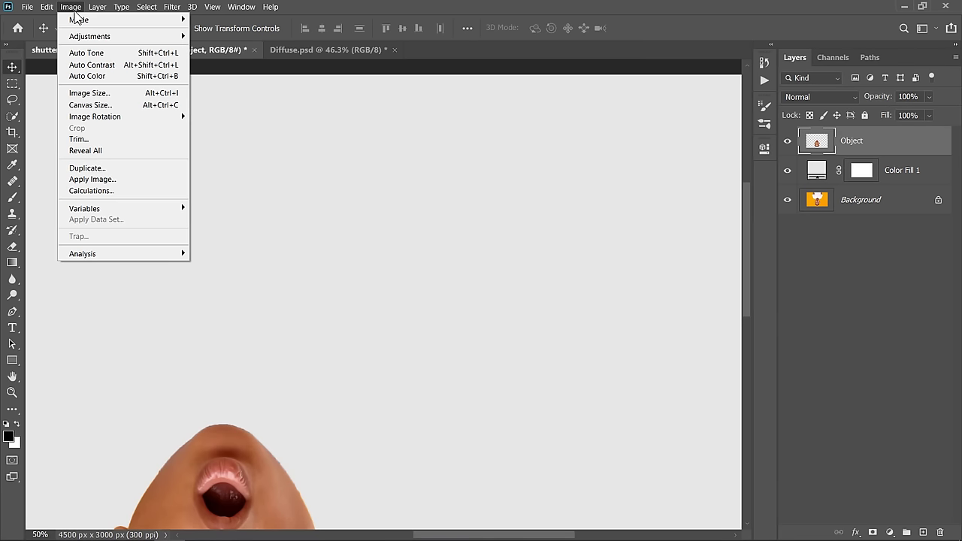
{"action": "mouse_move", "coordinate": [123, 114]}
{"action": "left_click", "coordinate": [204, 117]}
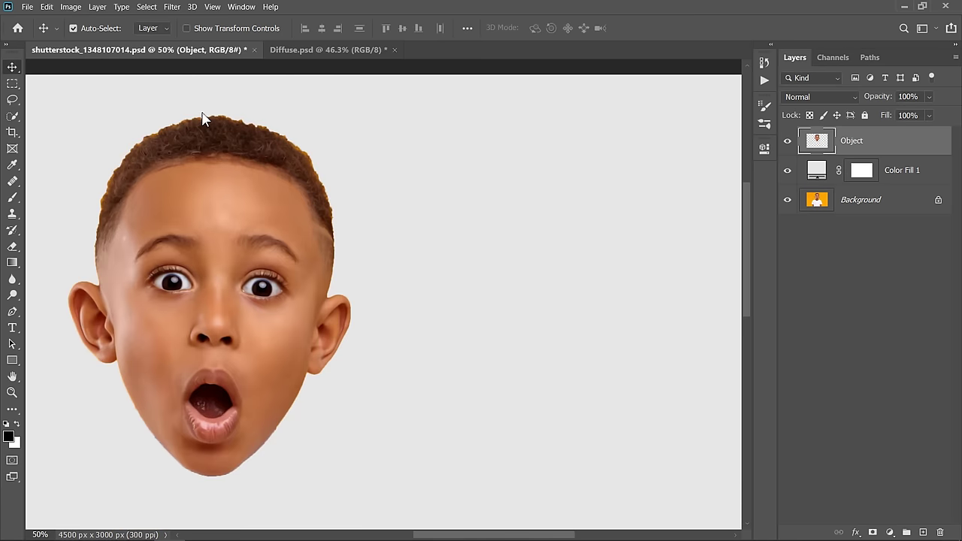
{"action": "left_click", "coordinate": [175, 8]}
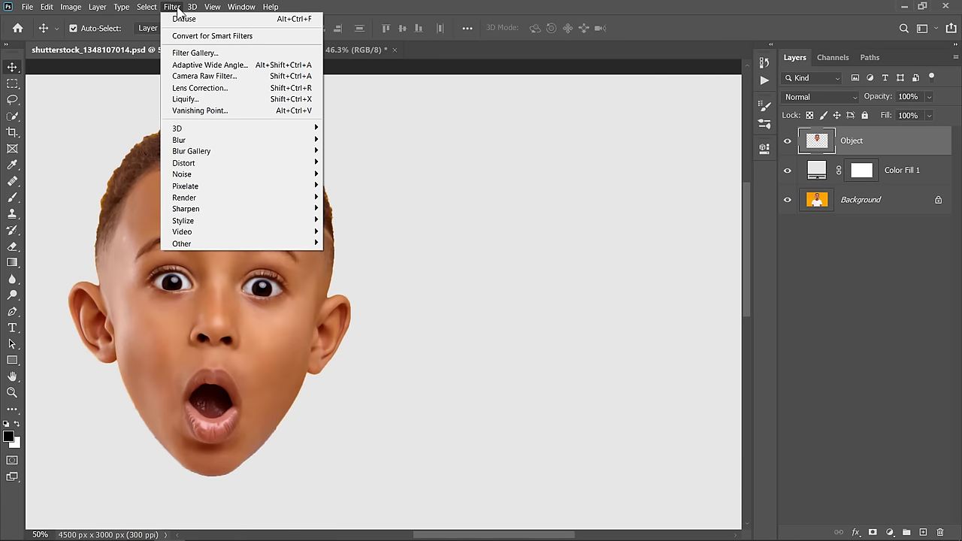
Reapply Diffuse, preview the Diffuse layer in Diffuse.psd, then return to the boy's head
{"action": "left_click", "coordinate": [181, 21]}
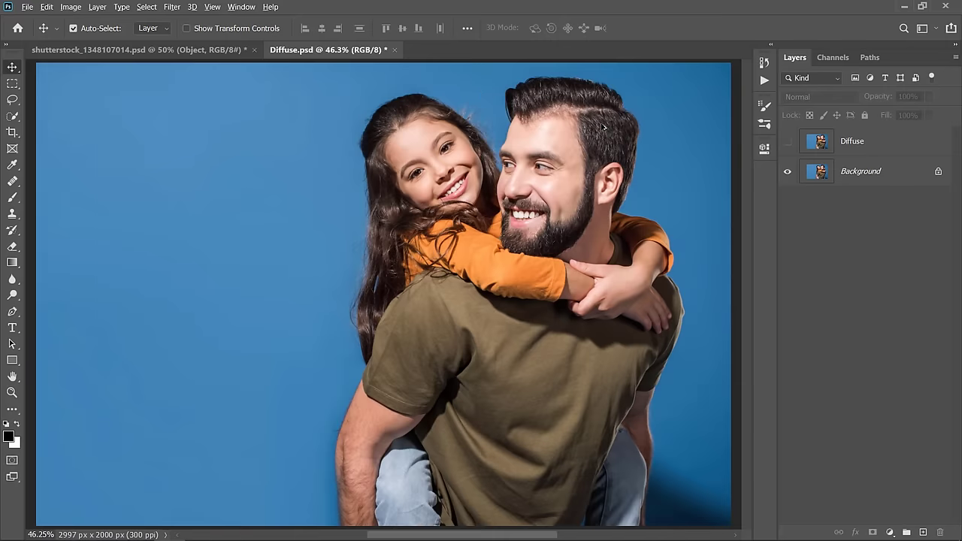
{"action": "scroll", "coordinate": [600, 123], "scroll_direction": "up", "scroll_amount": 5}
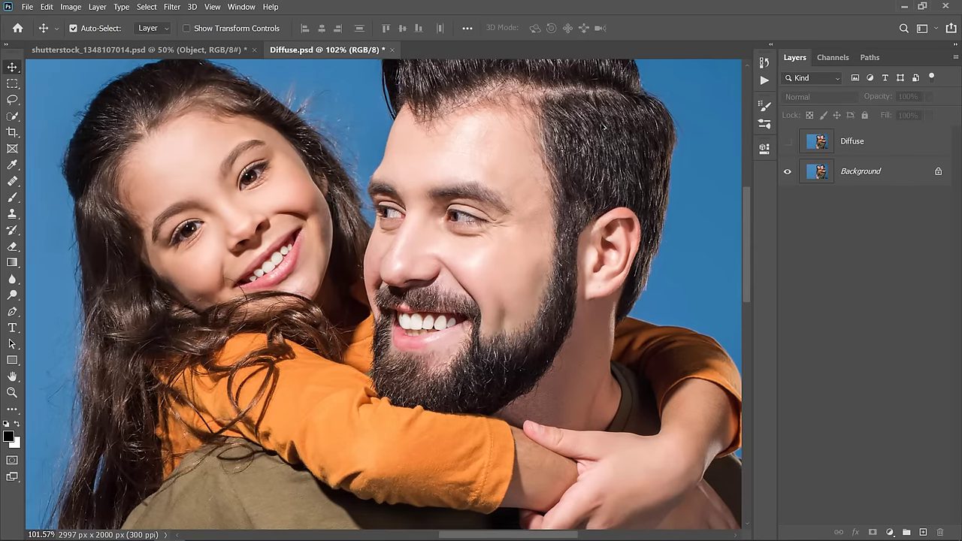
{"action": "left_click", "coordinate": [788, 142]}
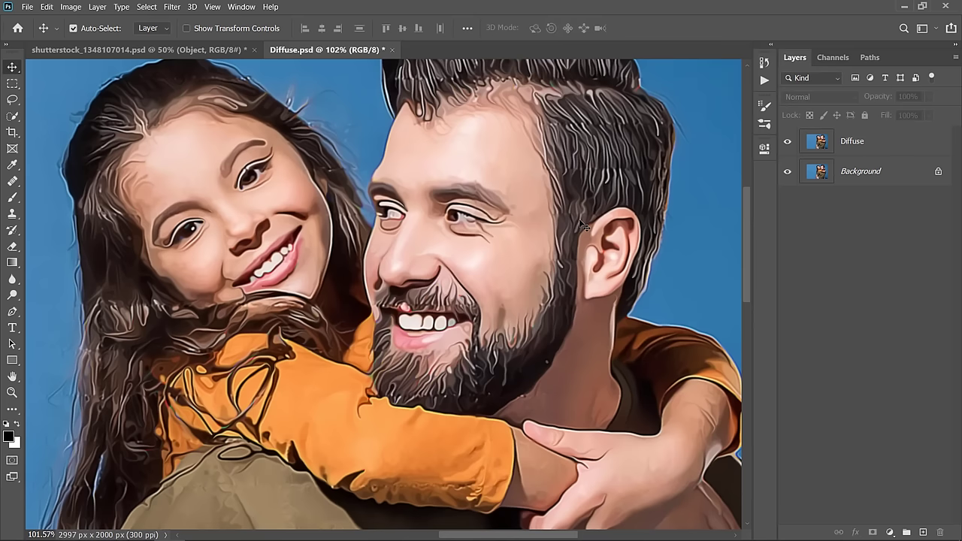
{"action": "left_click", "coordinate": [190, 51]}
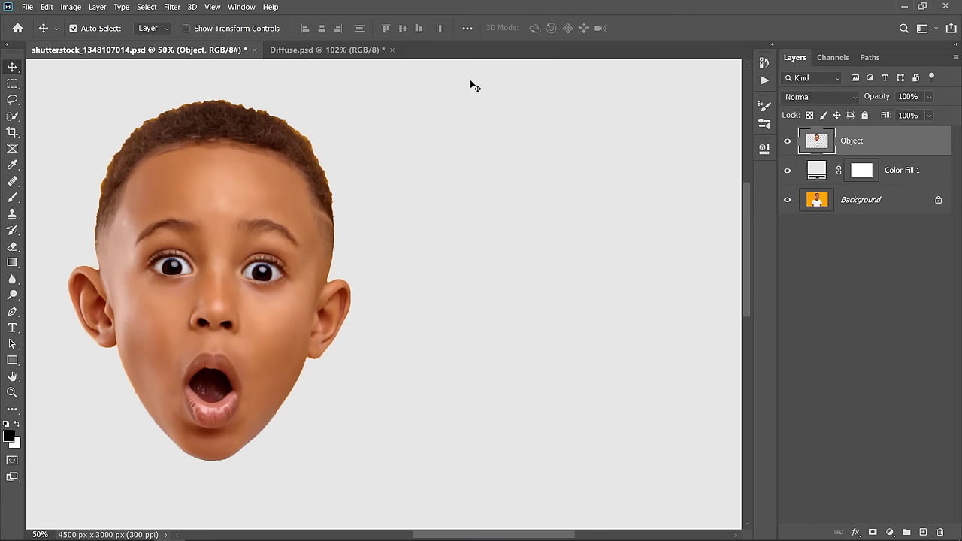
Apply Surface Blur with Radius 20 pixels and Threshold 7 levels, comparing against the preview
{"action": "left_click", "coordinate": [172, 7]}
{"action": "mouse_move", "coordinate": [248, 142]}
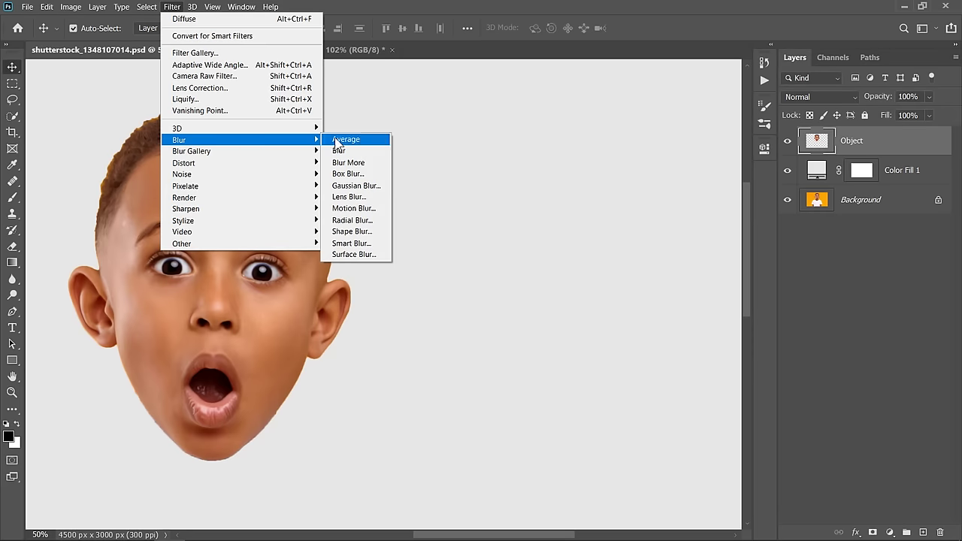
{"action": "left_click", "coordinate": [358, 252]}
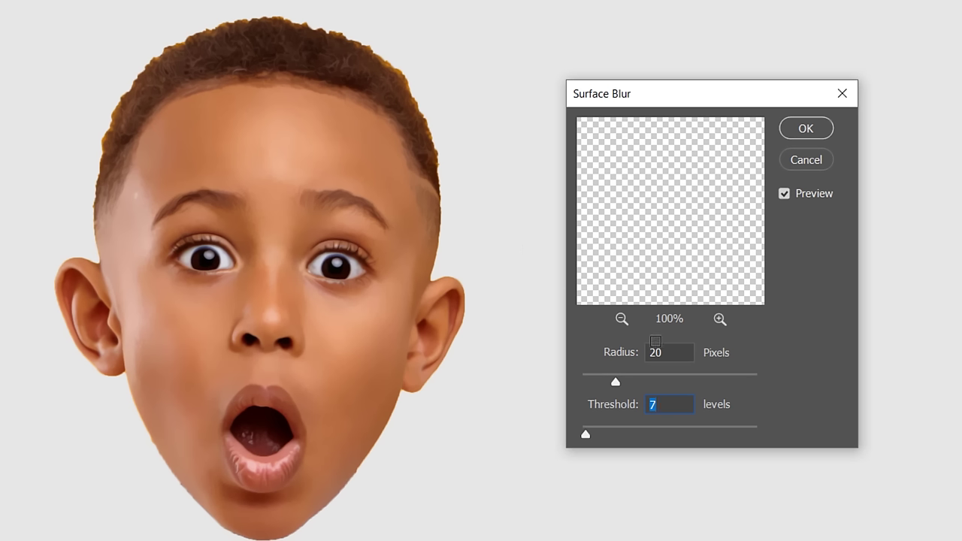
{"action": "left_click", "coordinate": [676, 352]}
{"action": "left_click", "coordinate": [667, 405]}
{"action": "left_click", "coordinate": [784, 193]}
{"action": "left_click", "coordinate": [806, 129]}
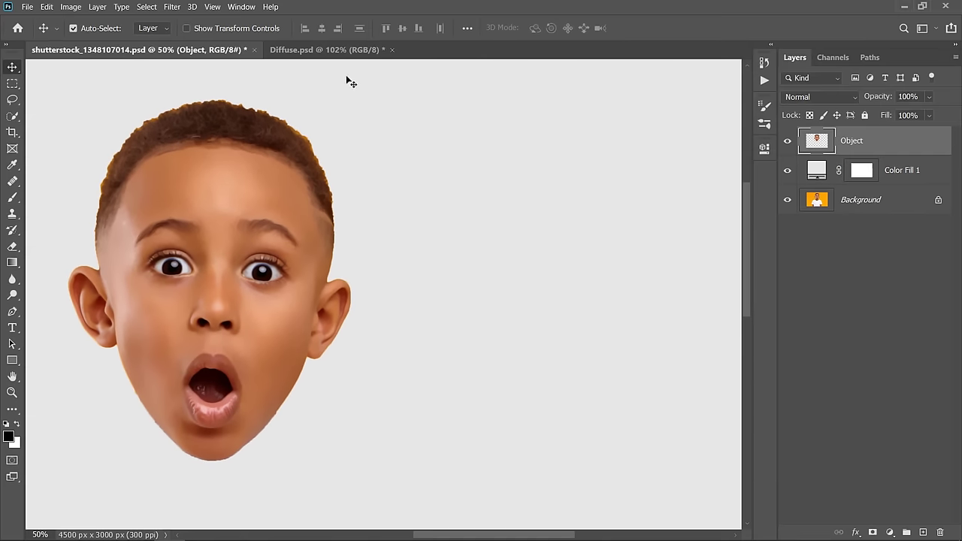
Apply Smart Sharpen with Amount 200%, Radius 2.0 px and Reduce Noise 50%
{"action": "left_click", "coordinate": [171, 8]}
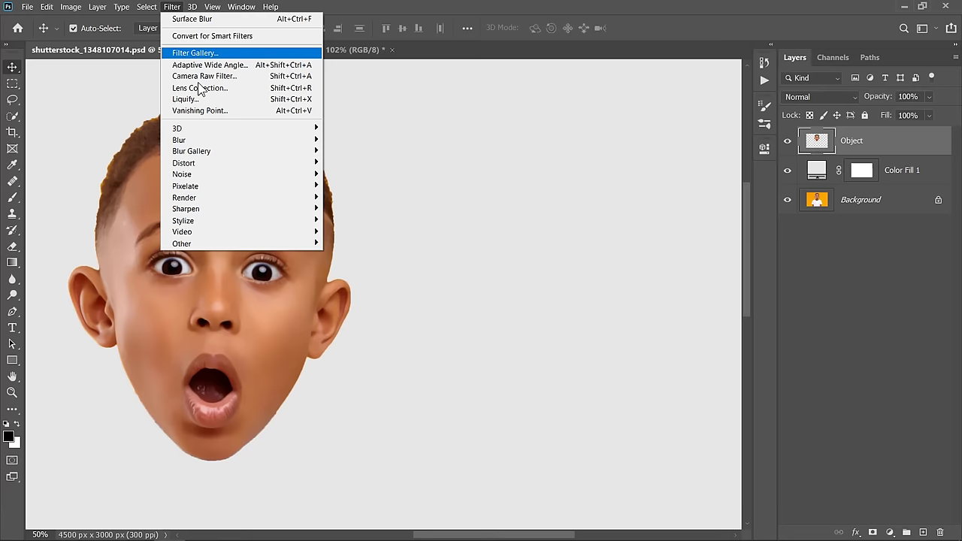
{"action": "mouse_move", "coordinate": [229, 210]}
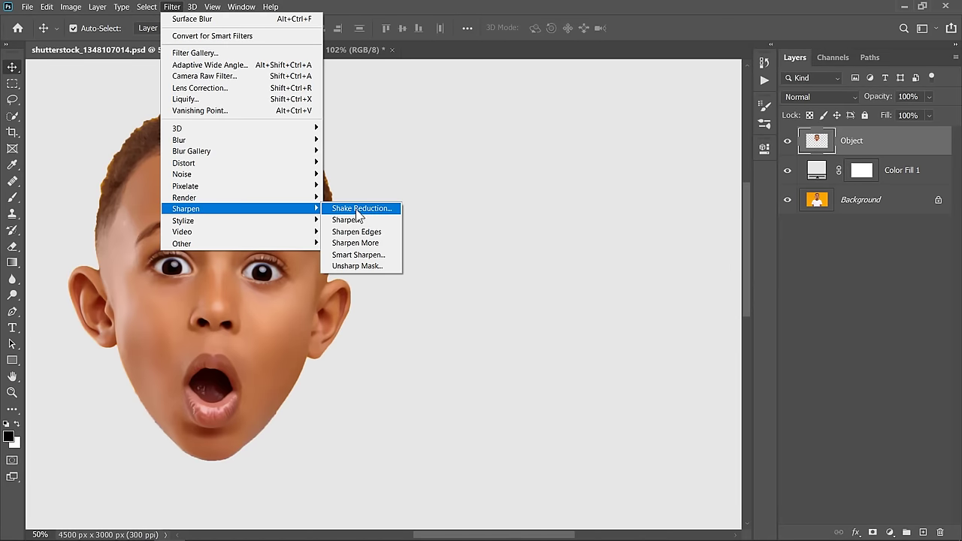
{"action": "left_click", "coordinate": [358, 255]}
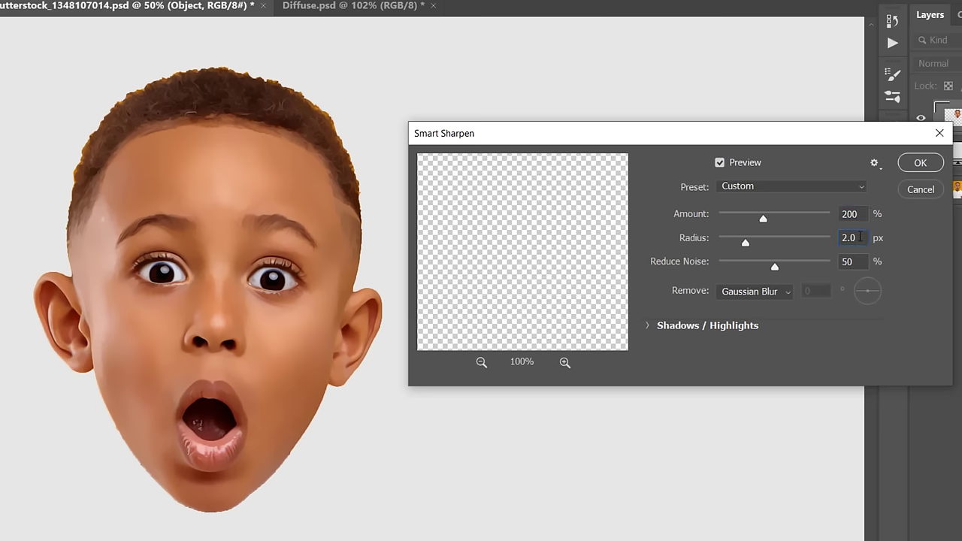
{"action": "left_click", "coordinate": [860, 260]}
{"action": "left_click", "coordinate": [721, 163]}
{"action": "left_click", "coordinate": [720, 162]}
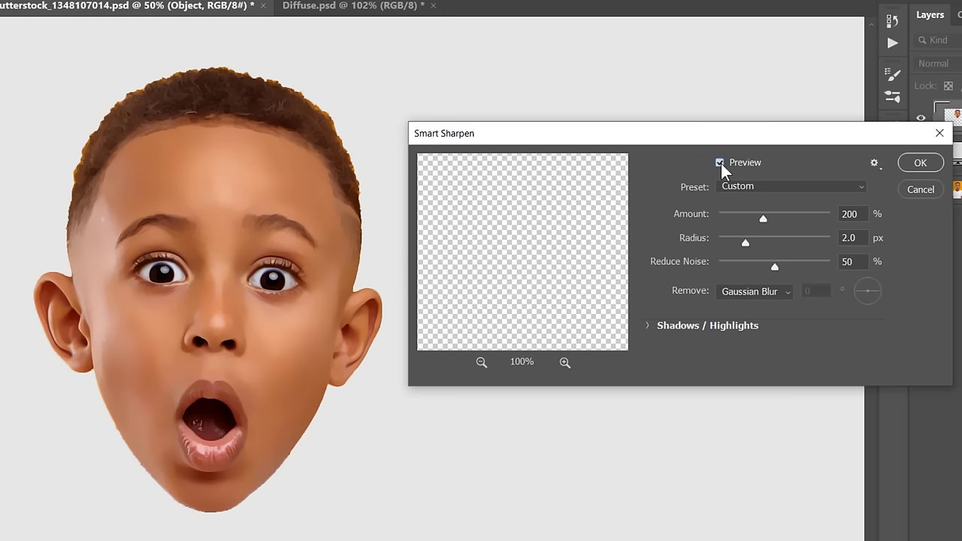
{"action": "left_click", "coordinate": [918, 162]}
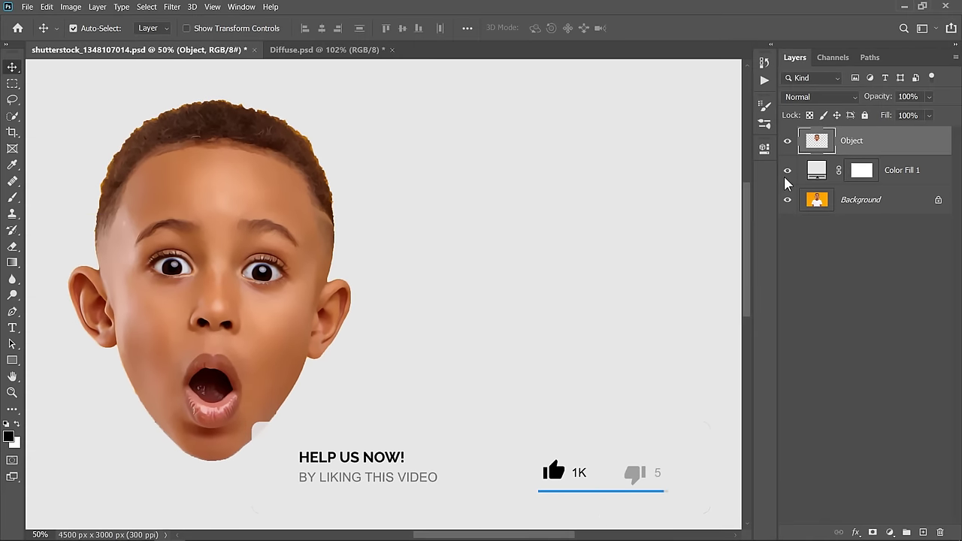
Apply Unsharp Mask at Amount 30%, Radius 50 px, comparing the preview before and after
{"action": "left_click", "coordinate": [167, 9]}
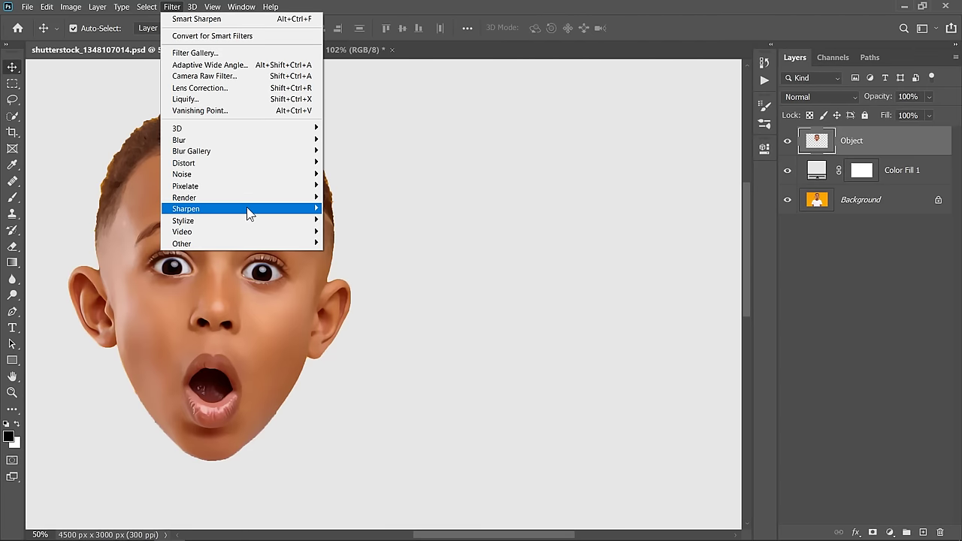
{"action": "mouse_move", "coordinate": [292, 214]}
{"action": "left_click", "coordinate": [358, 266]}
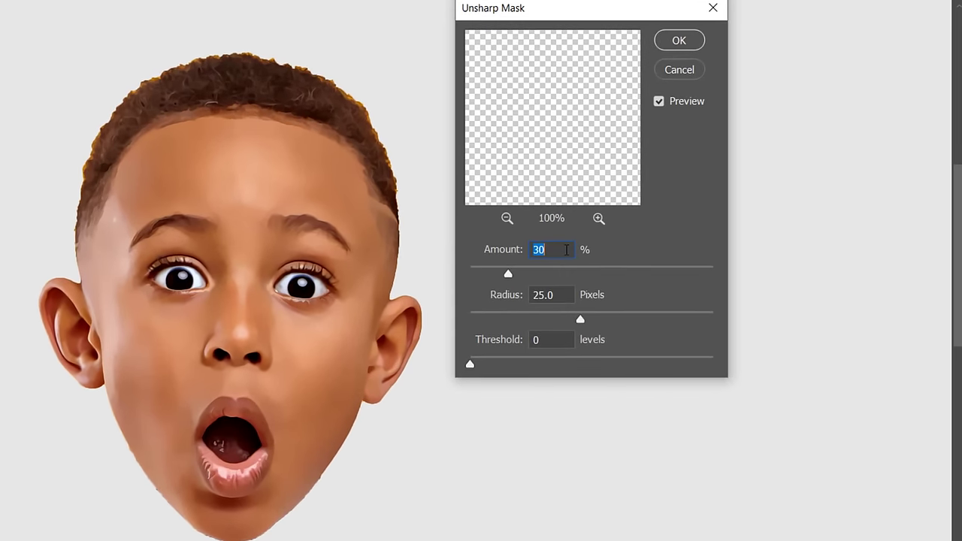
{"action": "left_click", "coordinate": [512, 247]}
{"action": "key", "text": "Tab"}
{"action": "type", "text": "50"}
{"action": "left_click", "coordinate": [561, 339]}
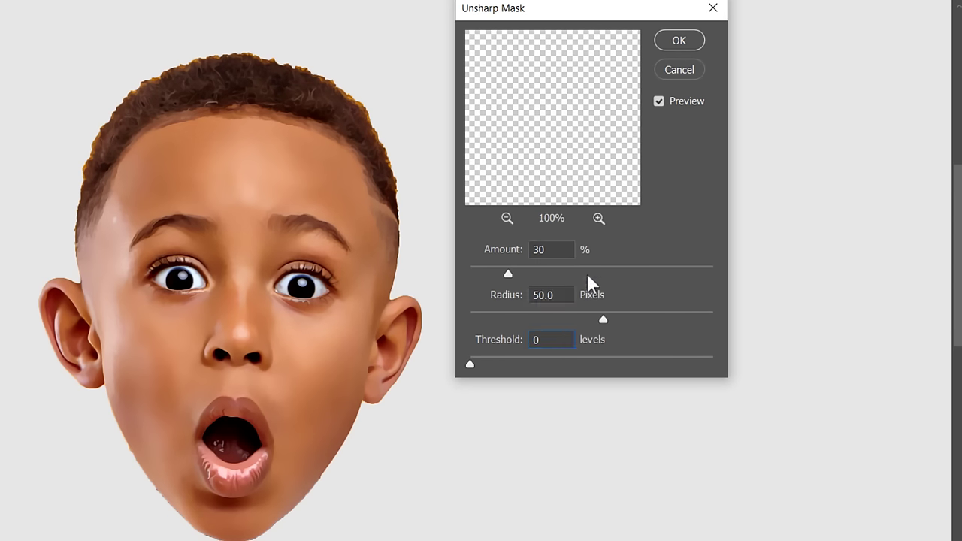
{"action": "left_click", "coordinate": [658, 101]}
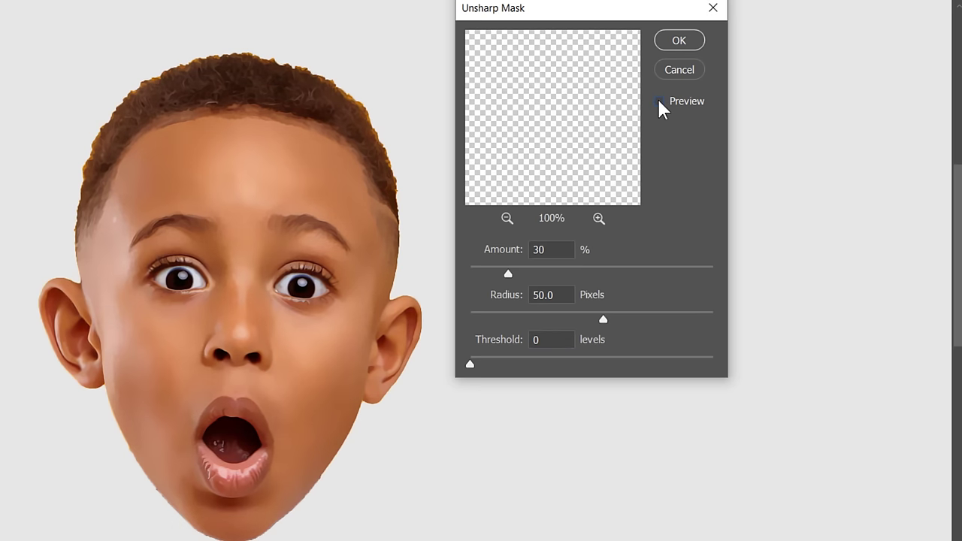
{"action": "left_click", "coordinate": [658, 102]}
{"action": "left_click", "coordinate": [658, 102]}
{"action": "left_click", "coordinate": [659, 102]}
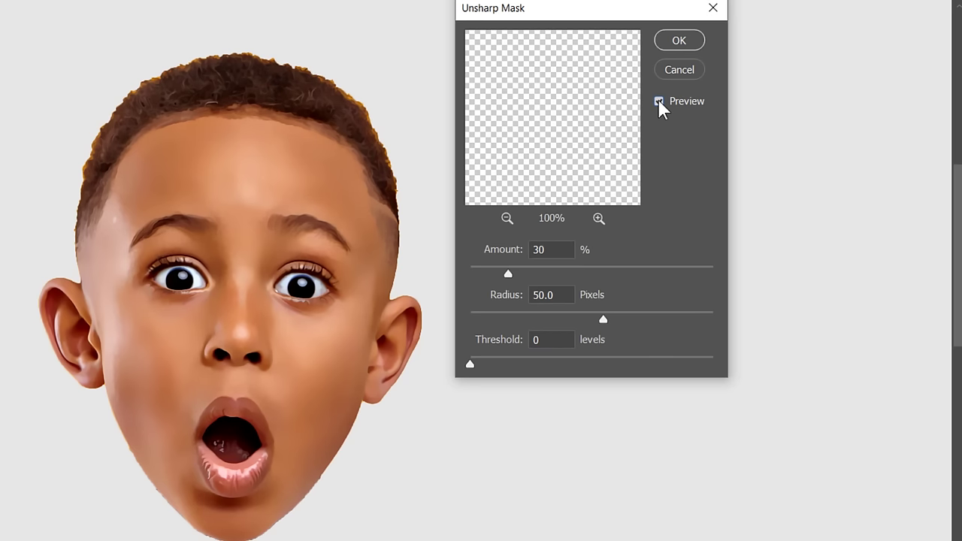
{"action": "left_click", "coordinate": [676, 41]}
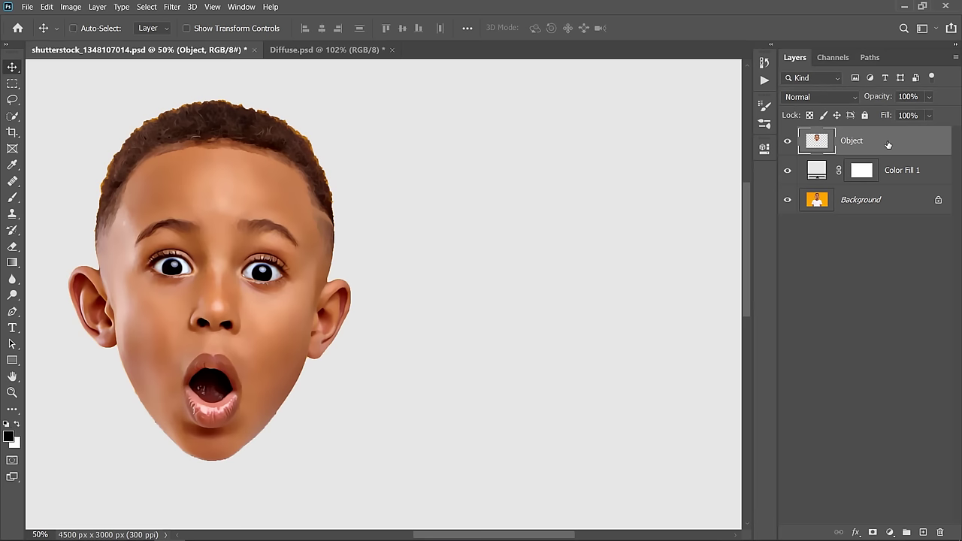
Duplicate the Object layer and apply a 2-pixel High Pass filter to the copy
{"action": "key", "text": "ctrl+j"}
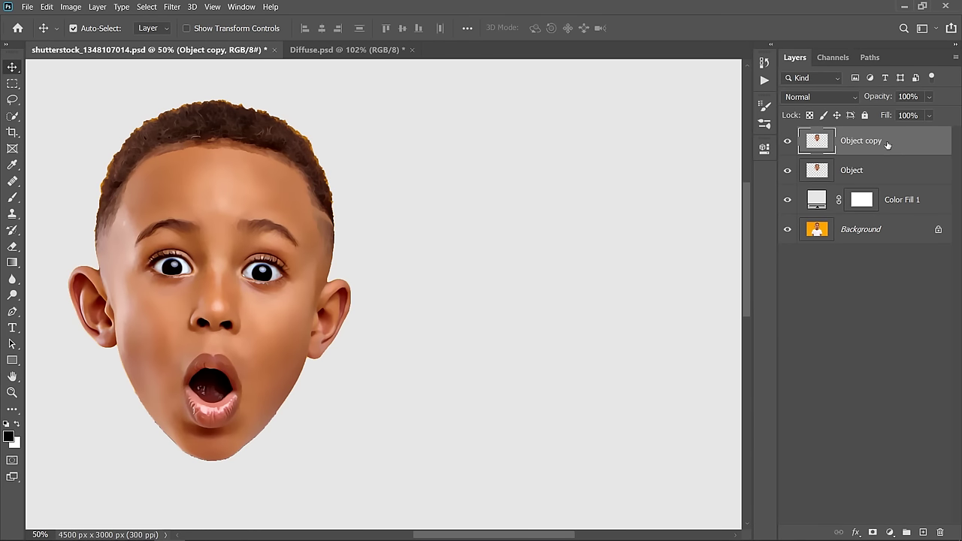
{"action": "left_click", "coordinate": [172, 7]}
{"action": "mouse_move", "coordinate": [301, 243]}
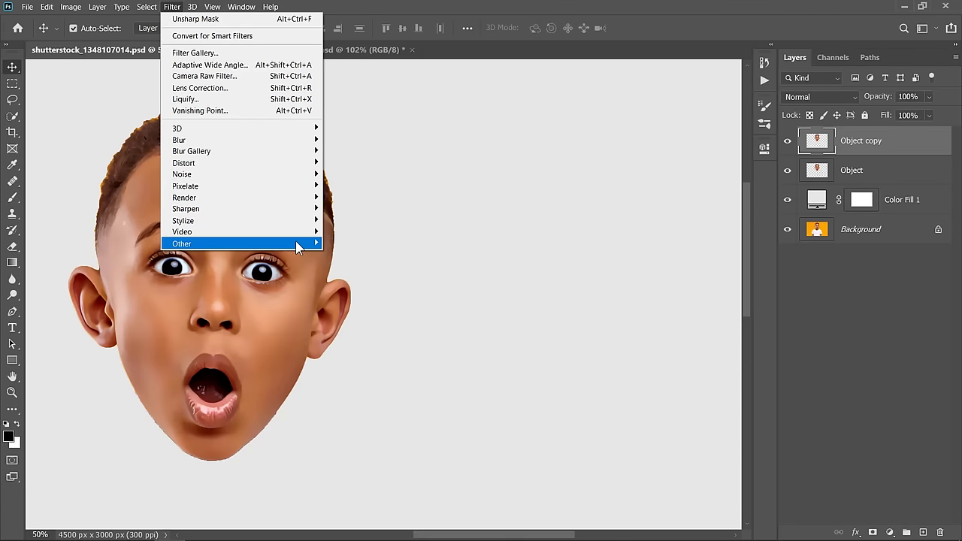
{"action": "left_click", "coordinate": [344, 254]}
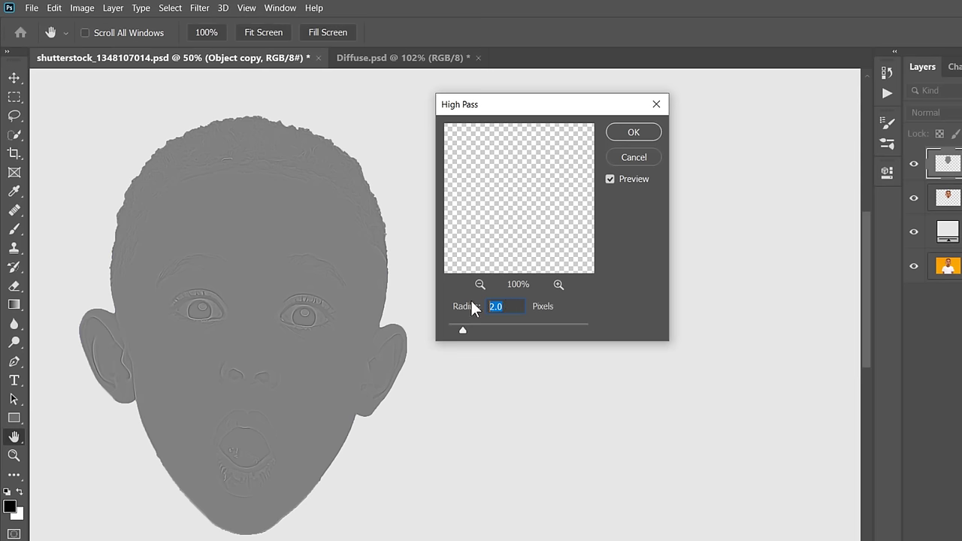
{"action": "left_click", "coordinate": [633, 132]}
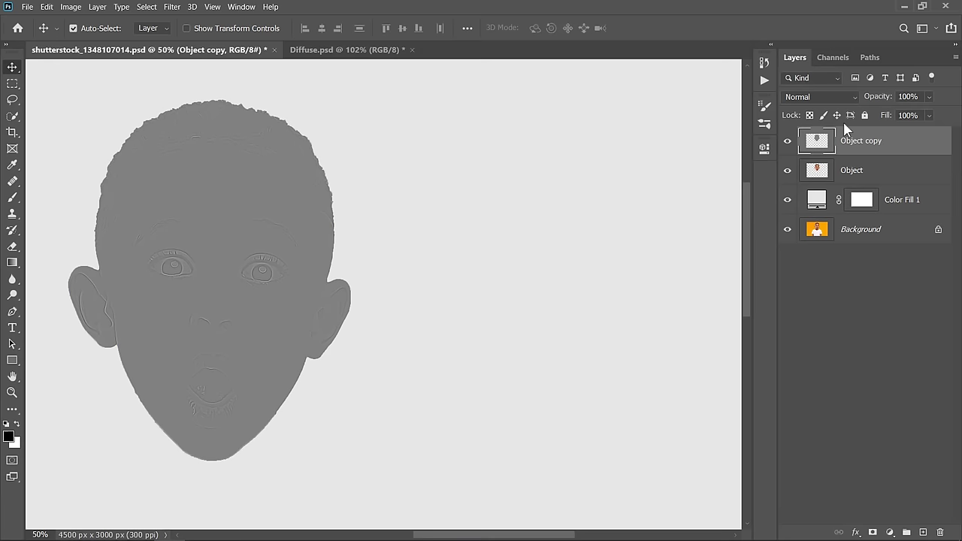
Set the High Pass copy's blend mode to Overlay and compare it on and off
{"action": "left_click", "coordinate": [831, 95]}
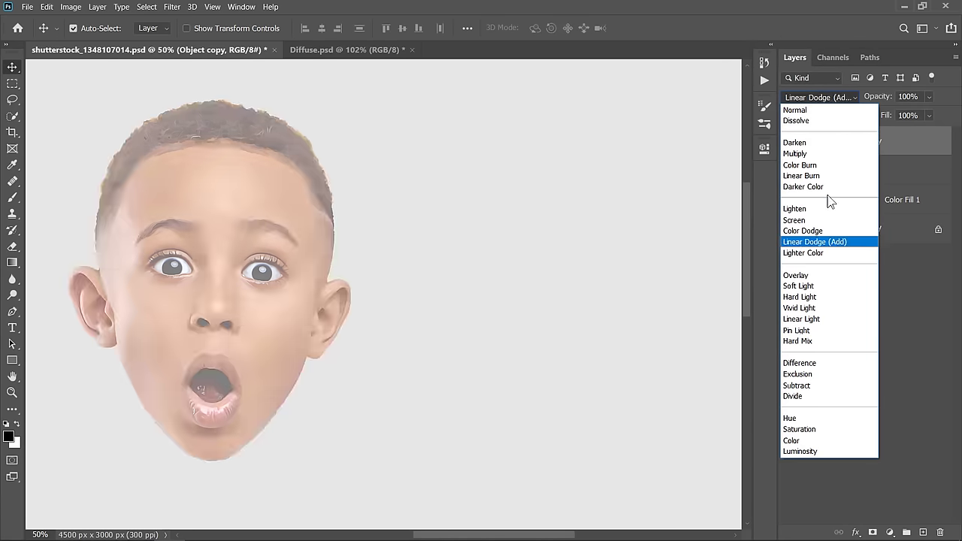
{"action": "left_click", "coordinate": [826, 276]}
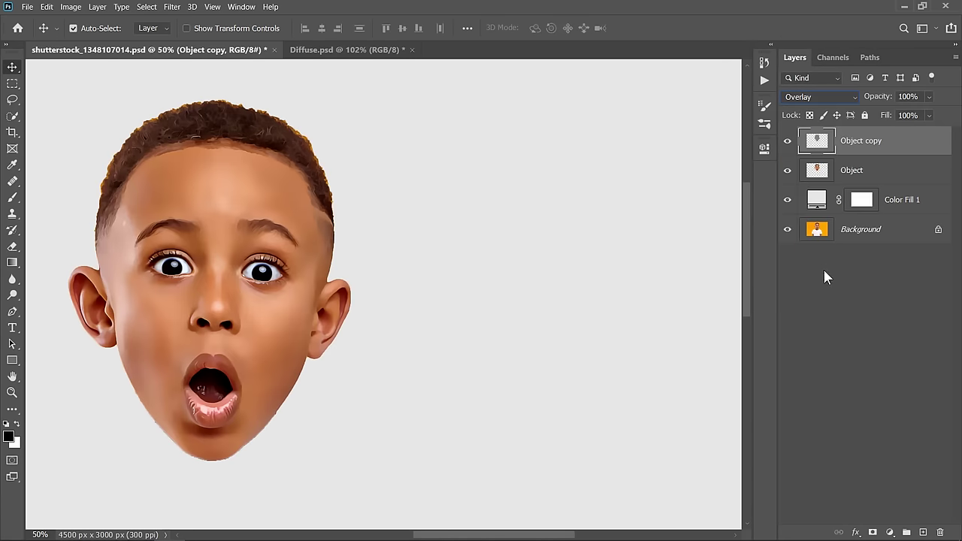
{"action": "left_click", "coordinate": [787, 141]}
{"action": "left_click", "coordinate": [788, 142]}
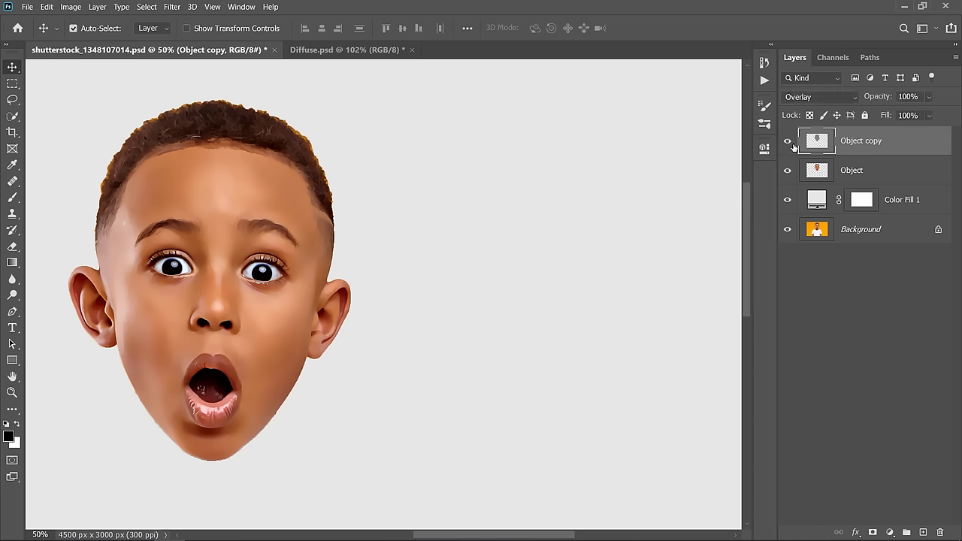
Merge Object and Object copy into a single Object copy layer
{"action": "left_click", "coordinate": [912, 170], "text": "ctrl"}
{"action": "right_click", "coordinate": [913, 170]}
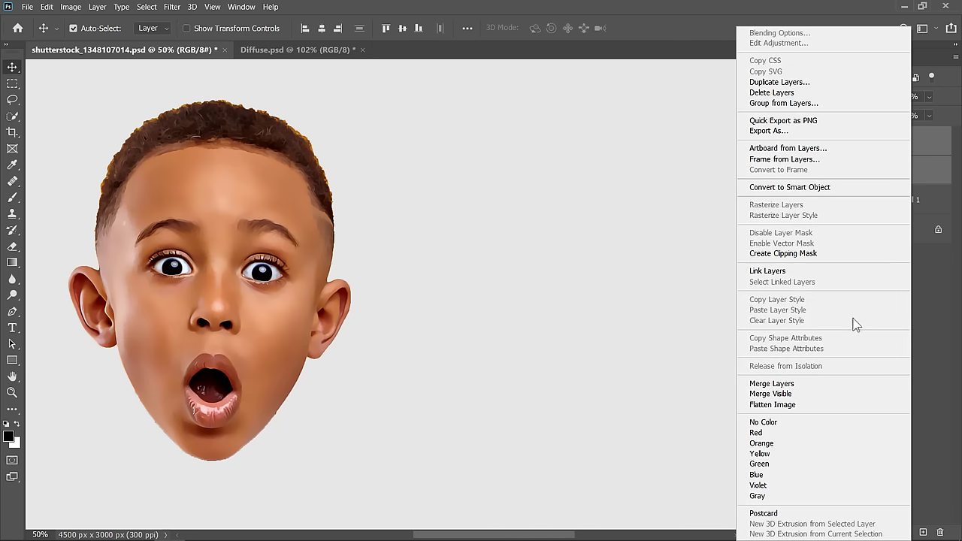
{"action": "left_click", "coordinate": [828, 383]}
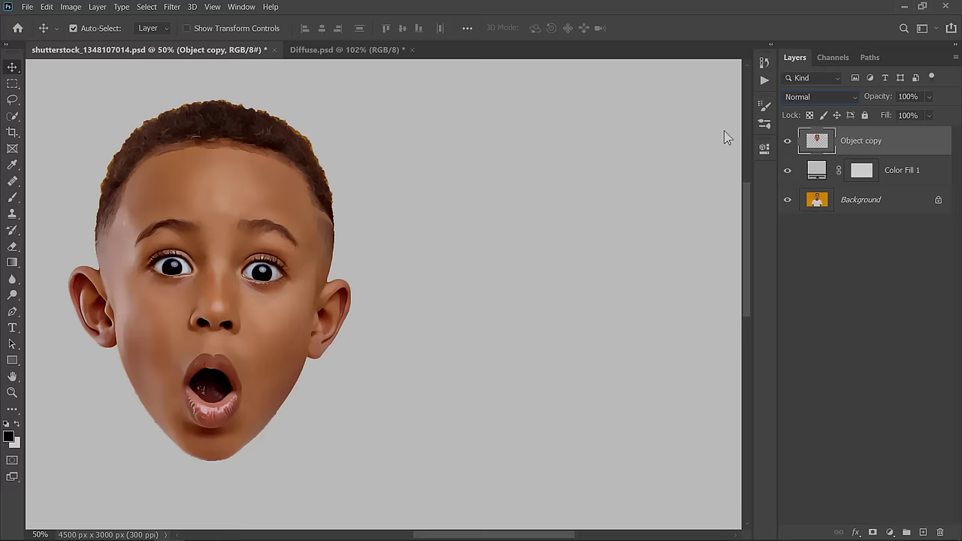
Apply the Diffuse filter to the head
{"action": "left_click", "coordinate": [172, 7]}
{"action": "mouse_move", "coordinate": [252, 222]}
{"action": "left_click", "coordinate": [342, 218]}
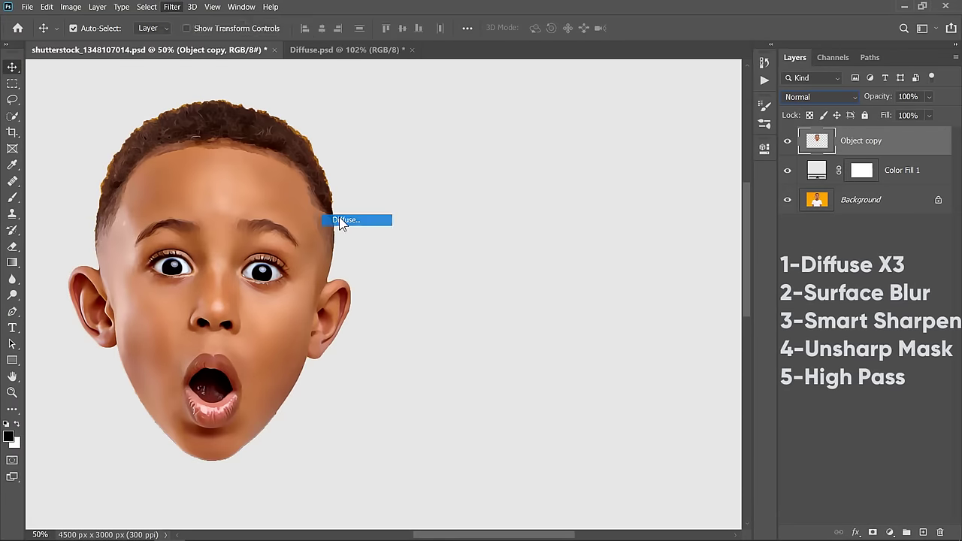
{"action": "left_click", "coordinate": [601, 173]}
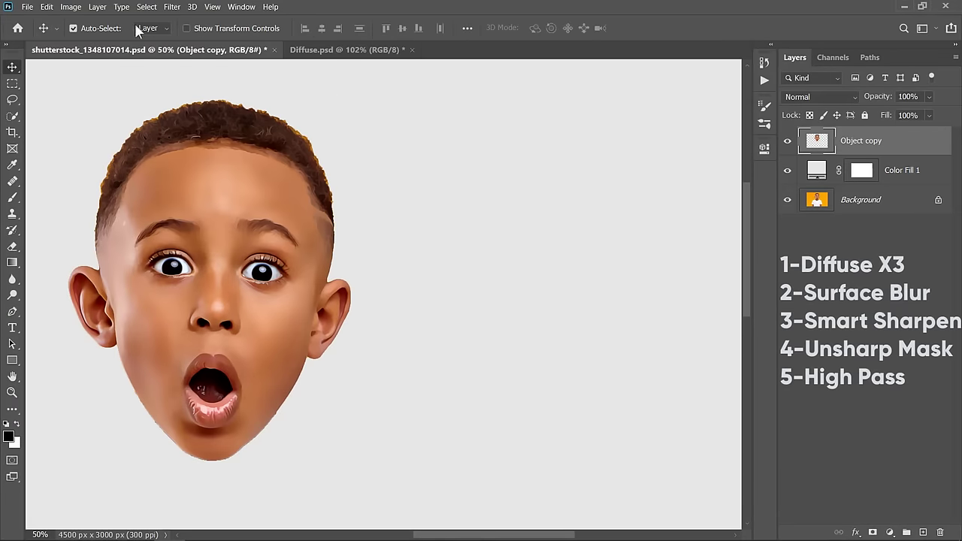
Rotate the image 180°, reapply Diffuse, rotate back upright and apply Diffuse a third time
{"action": "left_click", "coordinate": [75, 8]}
{"action": "mouse_move", "coordinate": [96, 117]}
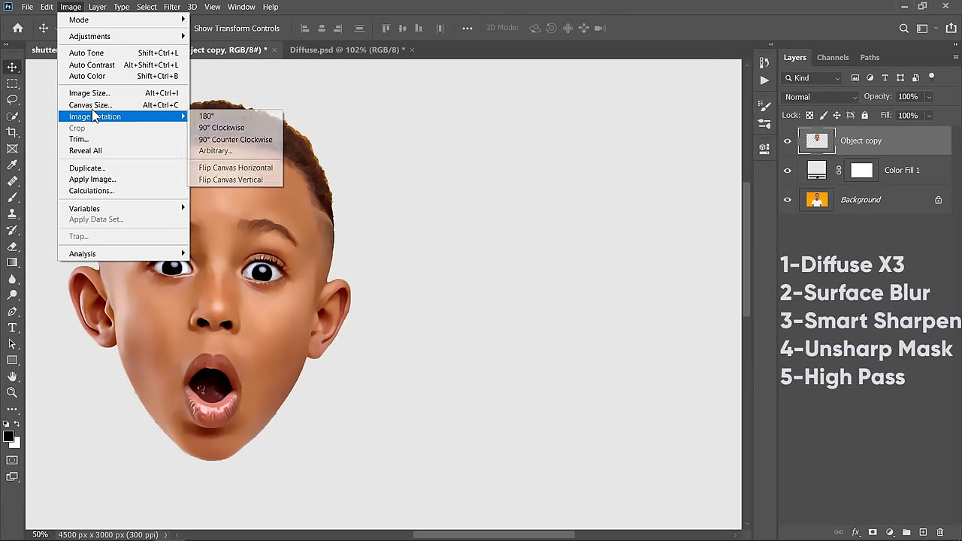
{"action": "left_click", "coordinate": [205, 116]}
{"action": "left_click", "coordinate": [172, 7]}
{"action": "left_click", "coordinate": [177, 19]}
{"action": "left_click", "coordinate": [70, 7]}
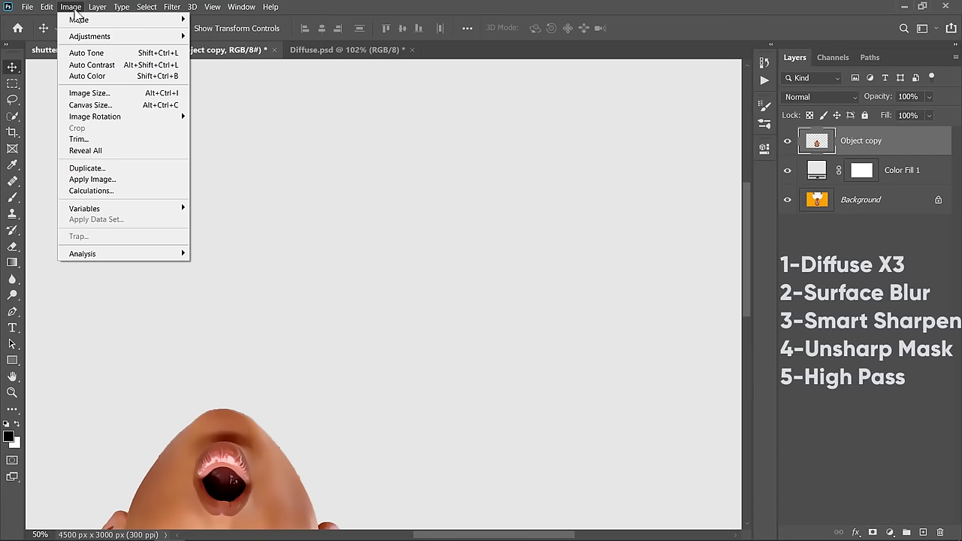
{"action": "left_click", "coordinate": [204, 117]}
{"action": "left_click", "coordinate": [172, 7]}
{"action": "left_click", "coordinate": [177, 19]}
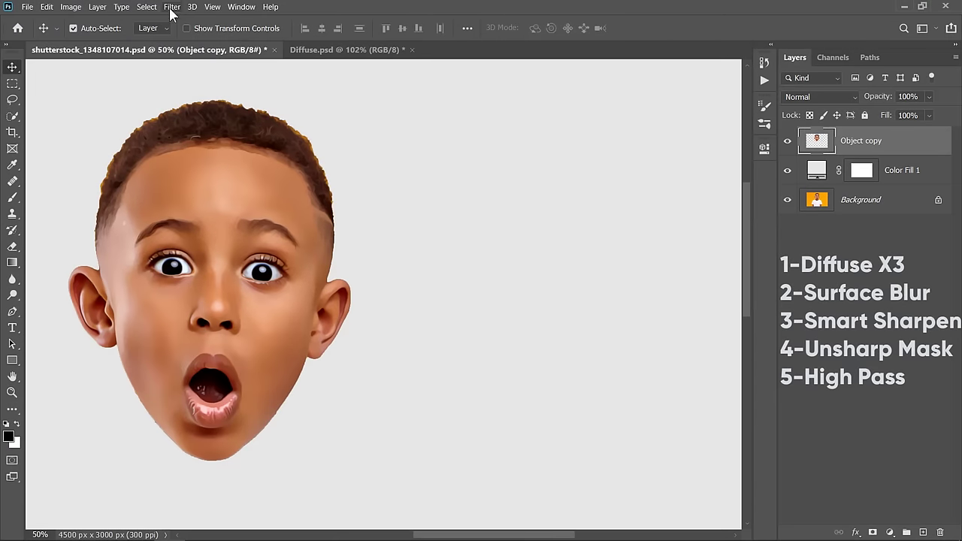
Apply Surface Blur with radius 20 and threshold 7
{"action": "left_click", "coordinate": [172, 7]}
{"action": "mouse_move", "coordinate": [314, 135]}
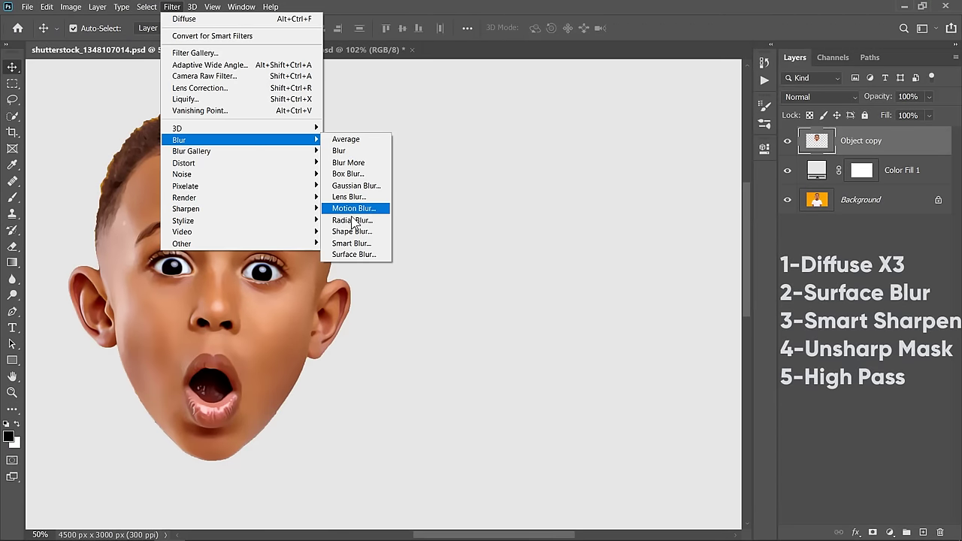
{"action": "left_click", "coordinate": [355, 256]}
{"action": "left_click", "coordinate": [500, 331]}
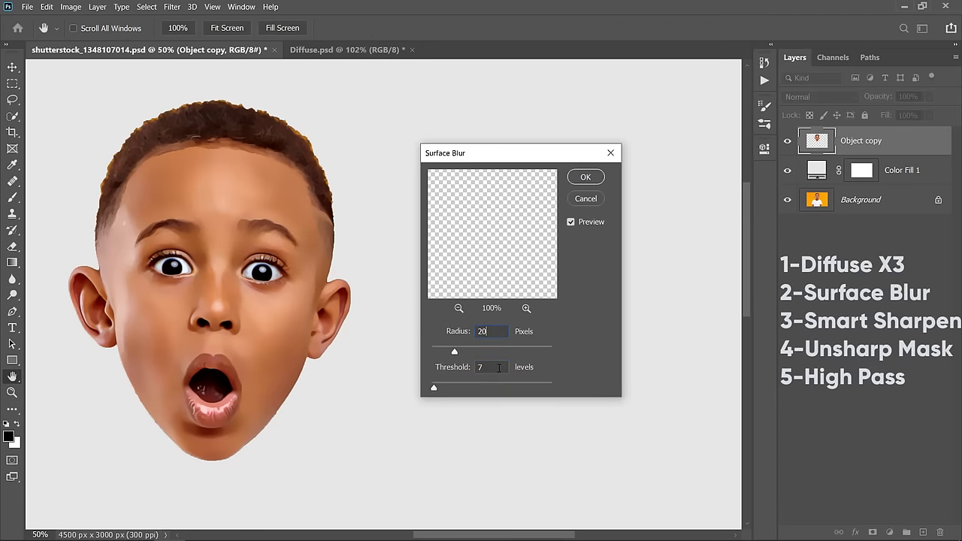
{"action": "left_click", "coordinate": [585, 179]}
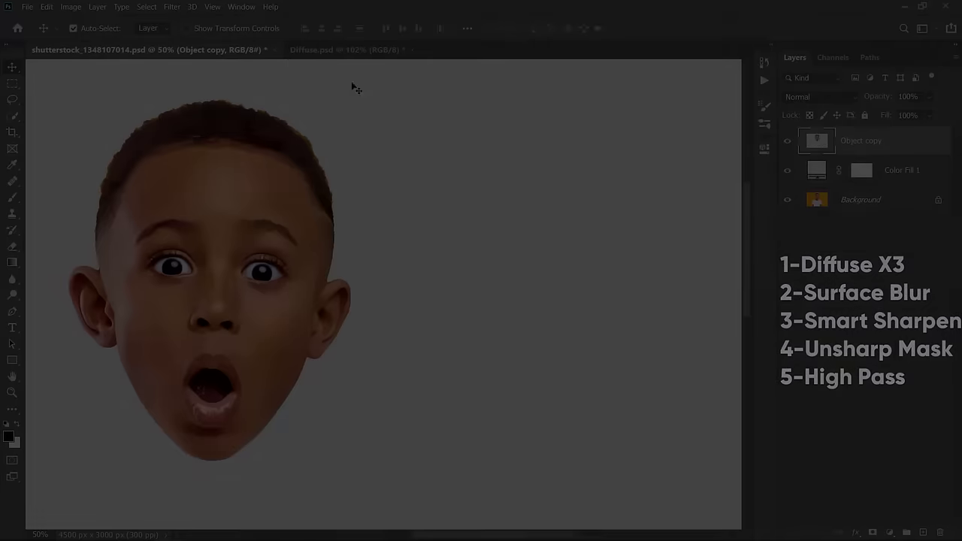
Apply Smart Sharpen at Amount 100%, Radius 1.0 px, Reduce Noise 50%
{"action": "left_click", "coordinate": [172, 7]}
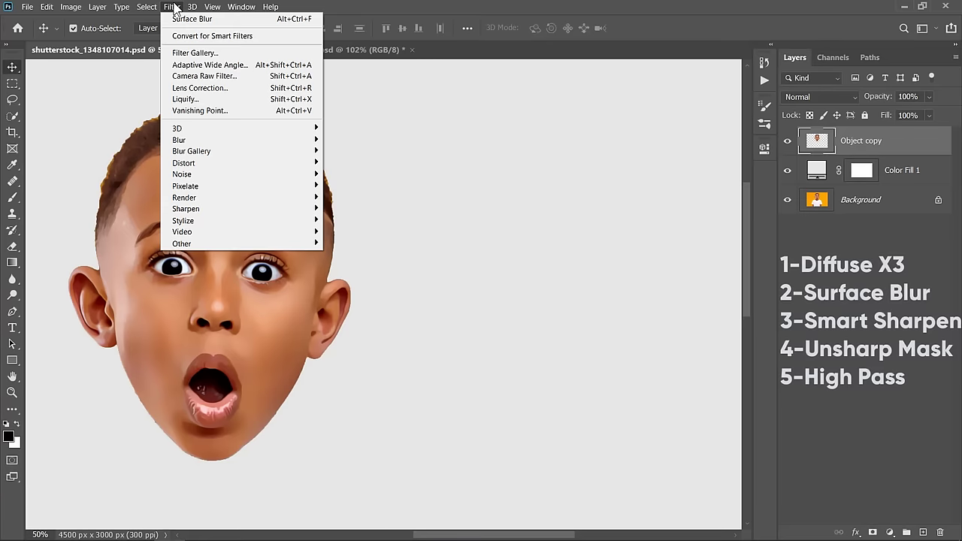
{"action": "mouse_move", "coordinate": [276, 208]}
{"action": "left_click", "coordinate": [356, 255]}
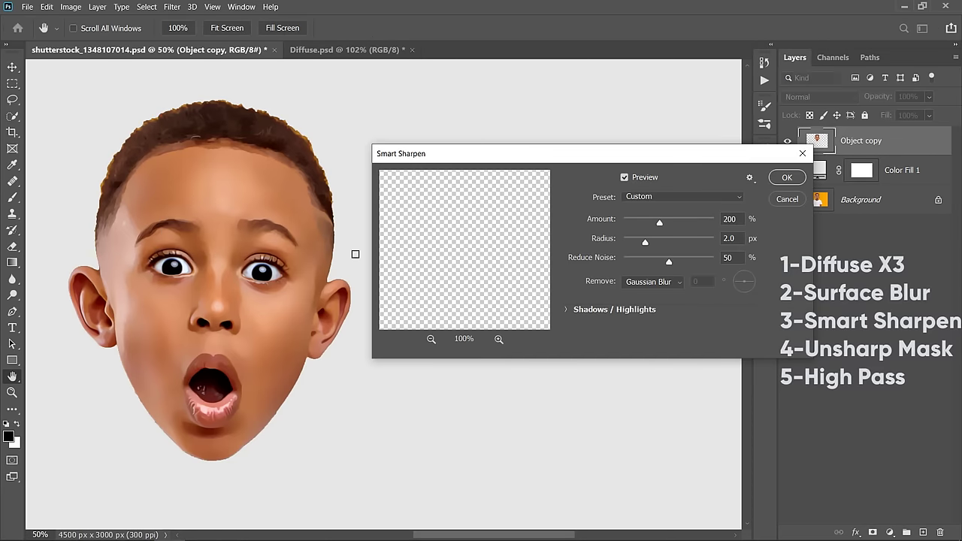
{"action": "left_click", "coordinate": [721, 239]}
{"action": "type", "text": "1"}
{"action": "left_click", "coordinate": [718, 219]}
{"action": "type", "text": "100"}
{"action": "left_click", "coordinate": [733, 258]}
{"action": "type", "text": "50"}
{"action": "left_click", "coordinate": [778, 177]}
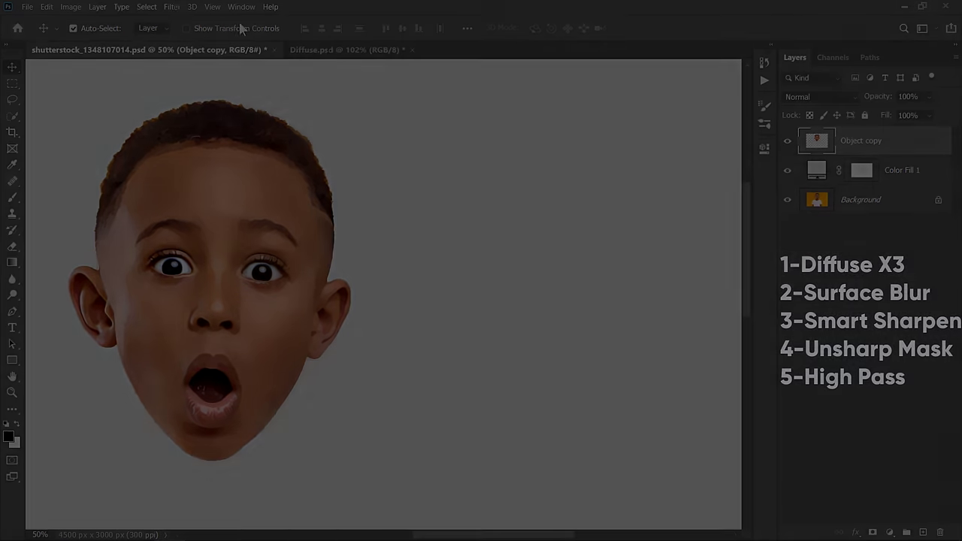
Apply a 25-pixel Unsharp Mask and duplicate the sharpened head layer
{"action": "left_click", "coordinate": [172, 6]}
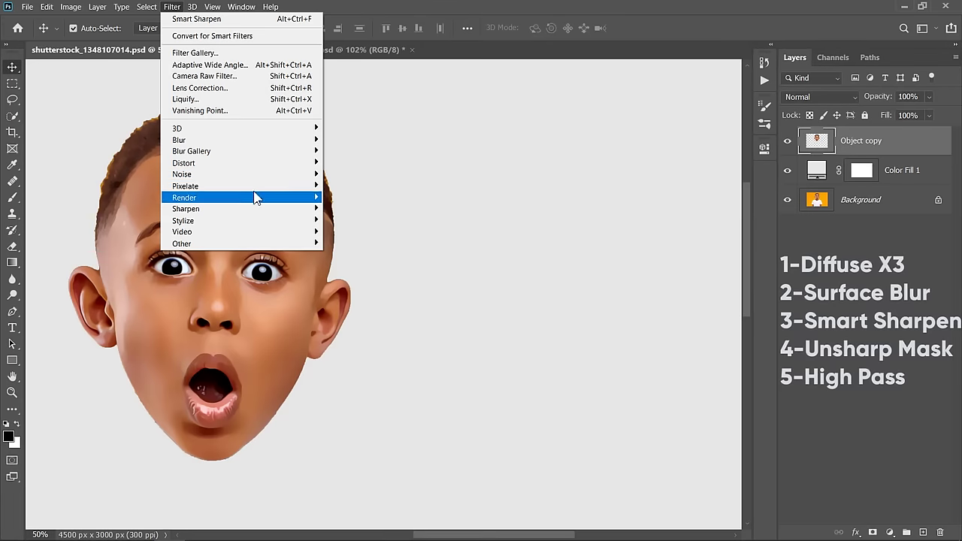
{"action": "mouse_move", "coordinate": [256, 208]}
{"action": "left_click", "coordinate": [353, 267]}
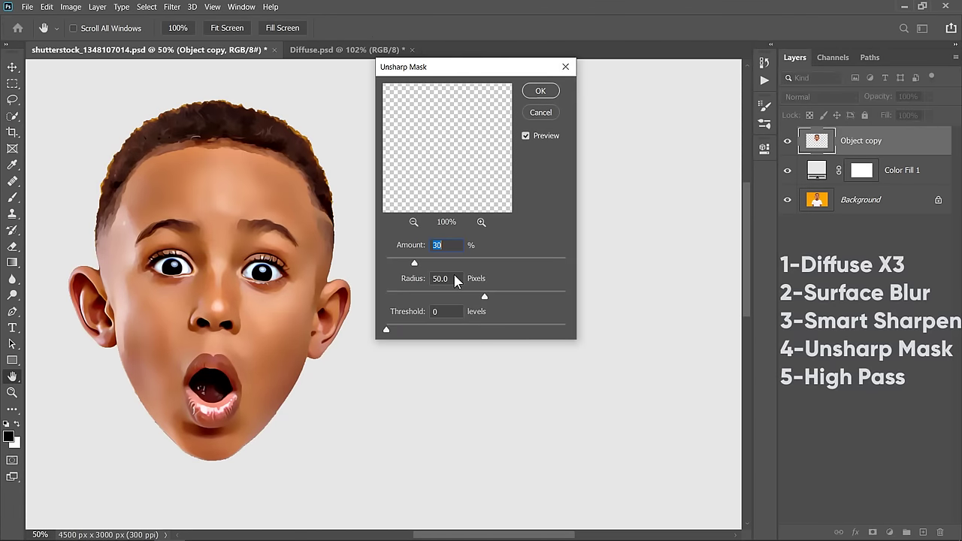
{"action": "type", "text": "25"}
{"action": "left_click", "coordinate": [538, 90]}
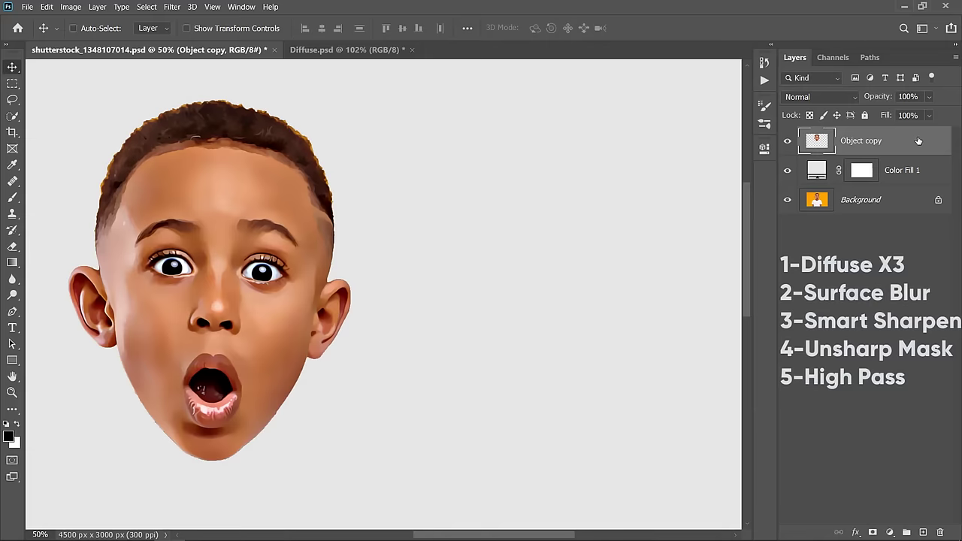
{"action": "key", "text": "ctrl+j"}
Apply a 2-pixel High Pass to the duplicate and blend it as Overlay
{"action": "left_click", "coordinate": [173, 7]}
{"action": "mouse_move", "coordinate": [248, 244]}
{"action": "left_click", "coordinate": [350, 254]}
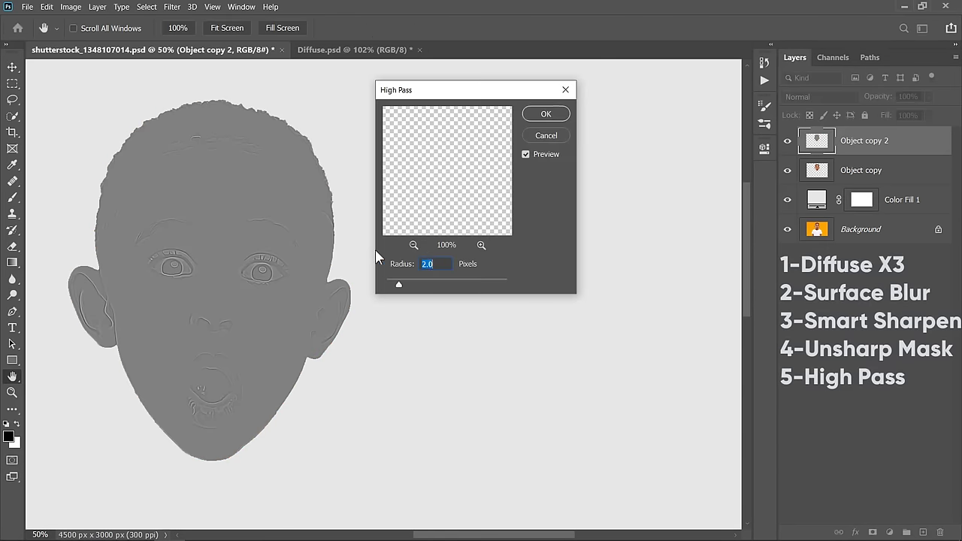
{"action": "left_click", "coordinate": [538, 116]}
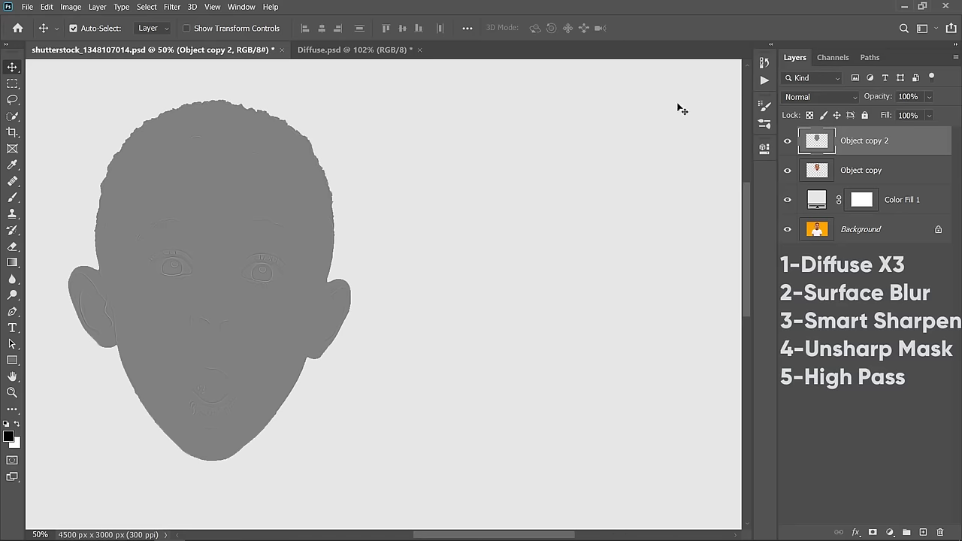
{"action": "left_click", "coordinate": [808, 98]}
{"action": "left_click", "coordinate": [797, 275]}
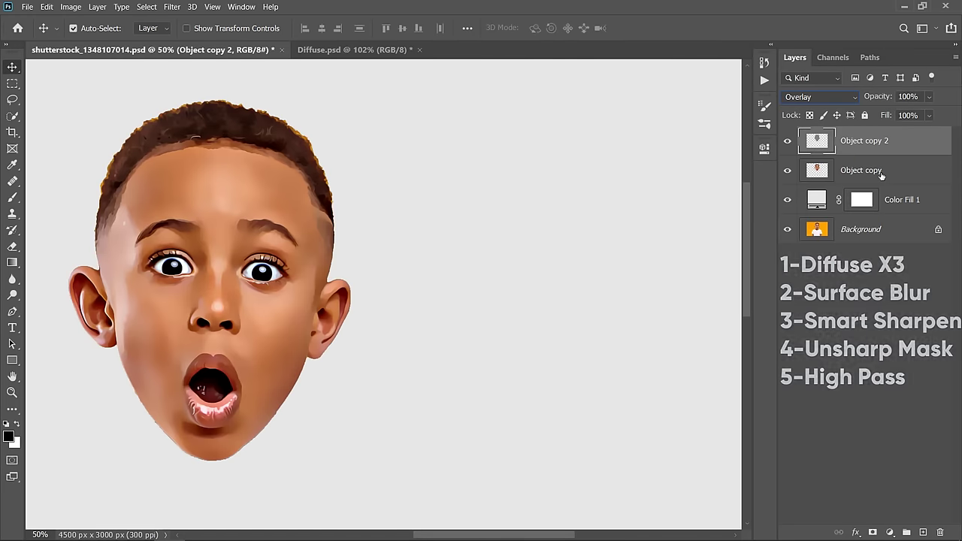
Merge the High Pass layer with the head layer below into one
{"action": "left_click", "coordinate": [881, 172], "text": "shift"}
{"action": "right_click", "coordinate": [881, 172]}
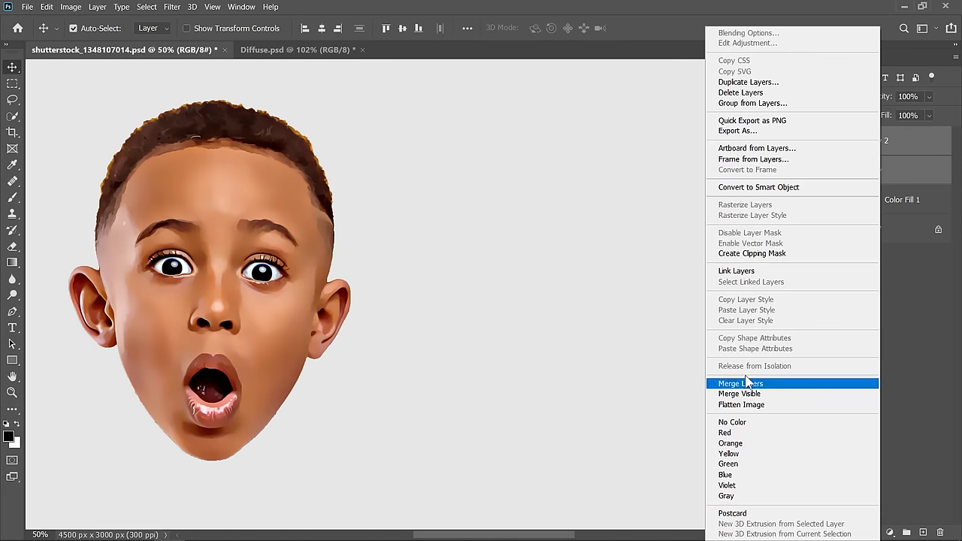
{"action": "left_click", "coordinate": [812, 385]}
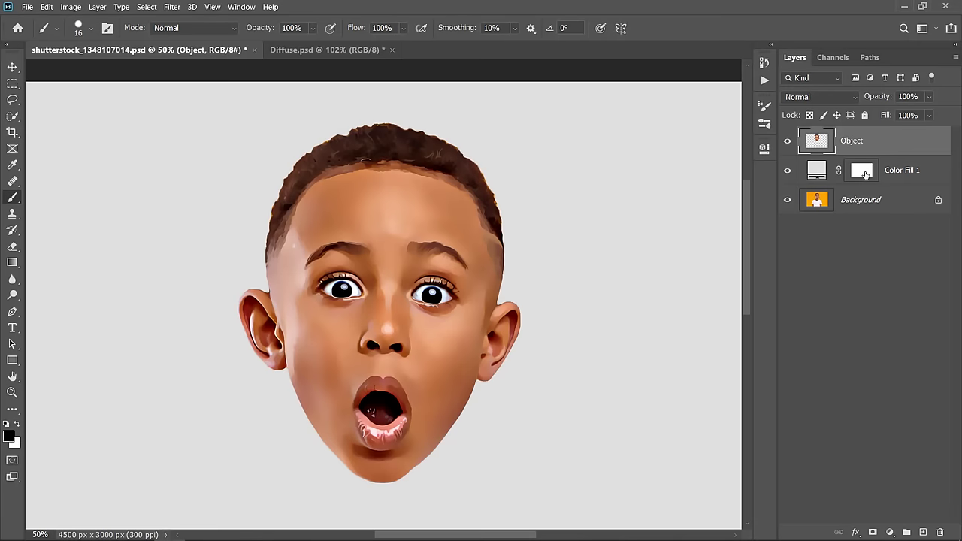
Duplicate the head layer and rename the copy 'HDR'
{"action": "key", "text": "ctrl+j"}
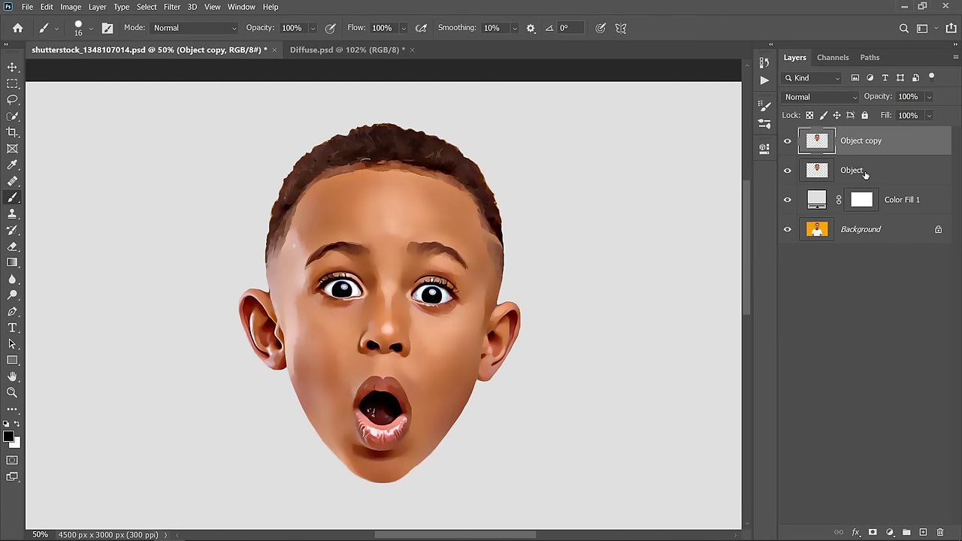
{"action": "double_click", "coordinate": [868, 141]}
{"action": "type", "text": "HDR"}
{"action": "key", "text": "Return"}
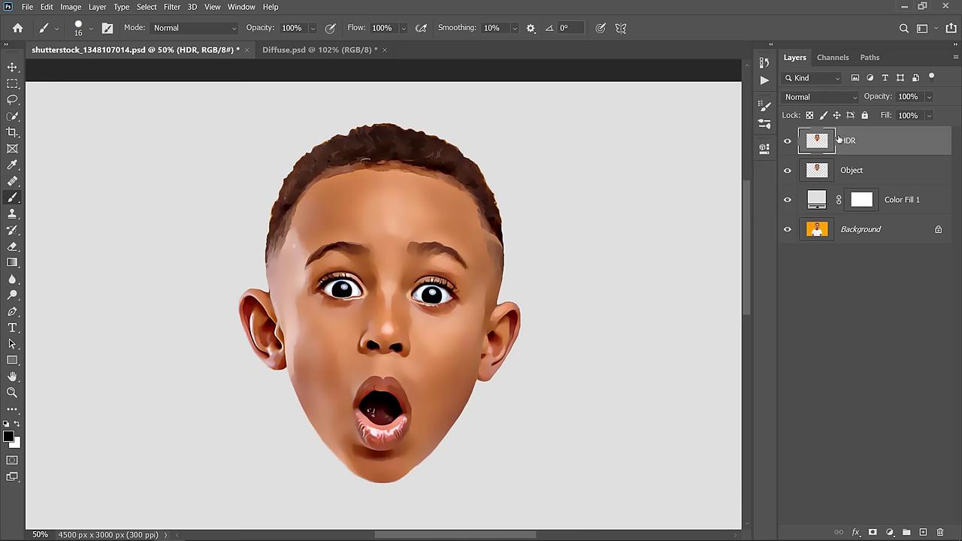
Desaturate the HDR layer and invert it into a negative
{"action": "left_click", "coordinate": [71, 7]}
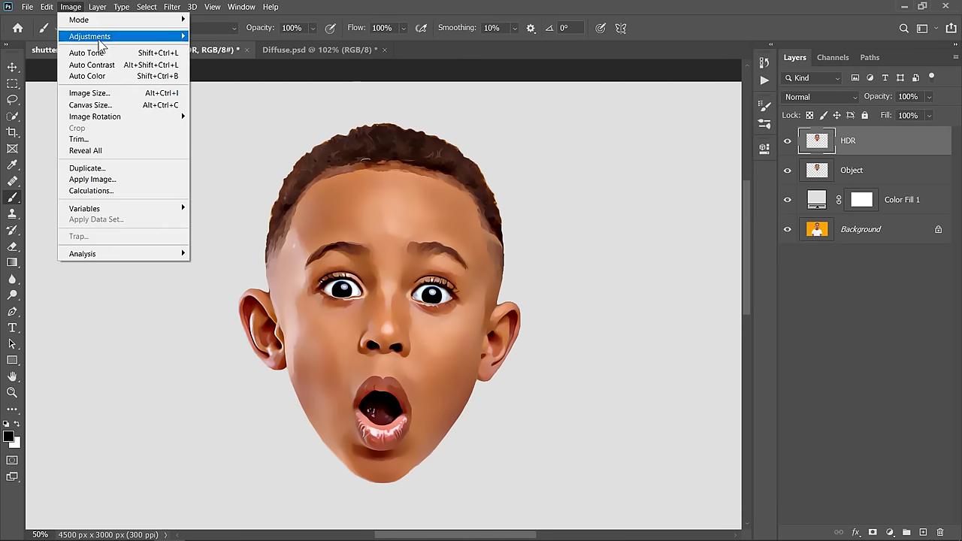
{"action": "mouse_move", "coordinate": [113, 38]}
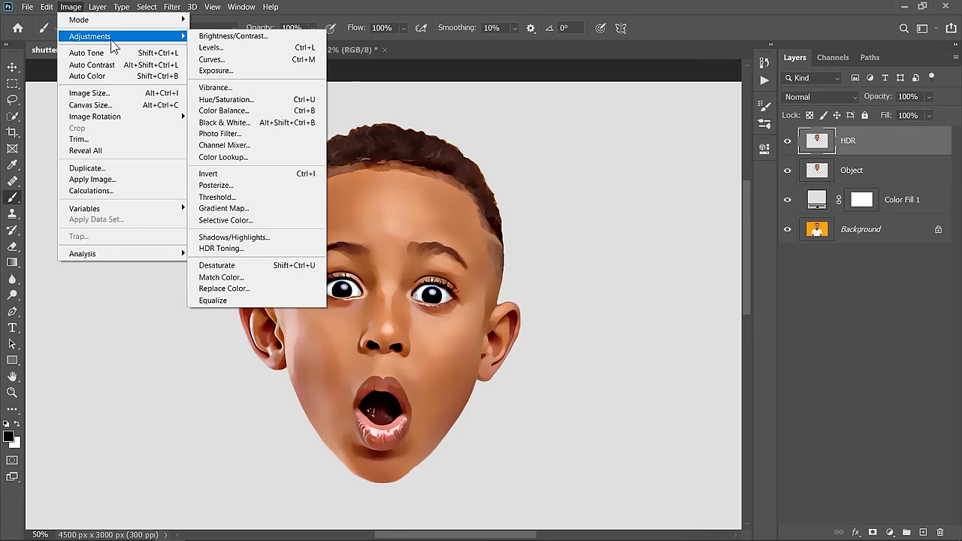
{"action": "left_click", "coordinate": [226, 267]}
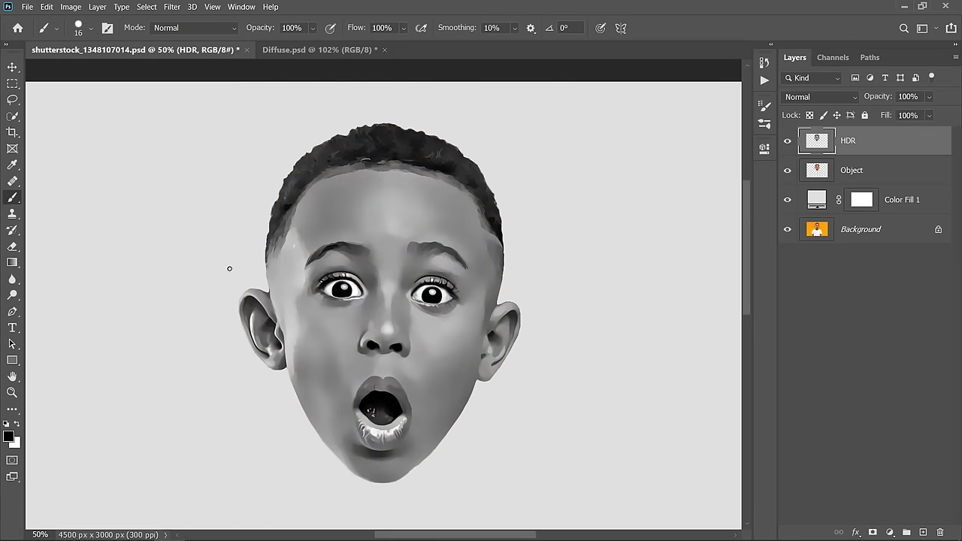
{"action": "left_click", "coordinate": [70, 6]}
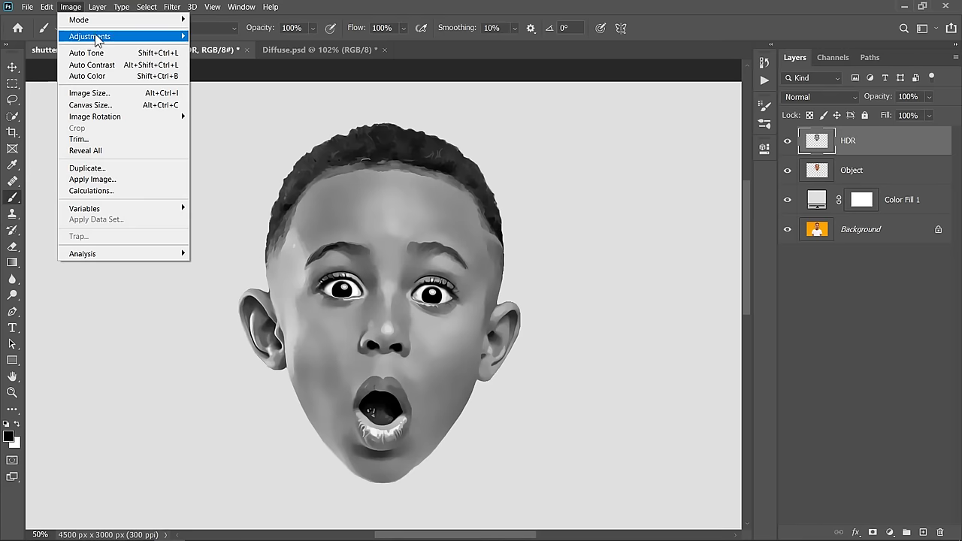
{"action": "mouse_move", "coordinate": [98, 35]}
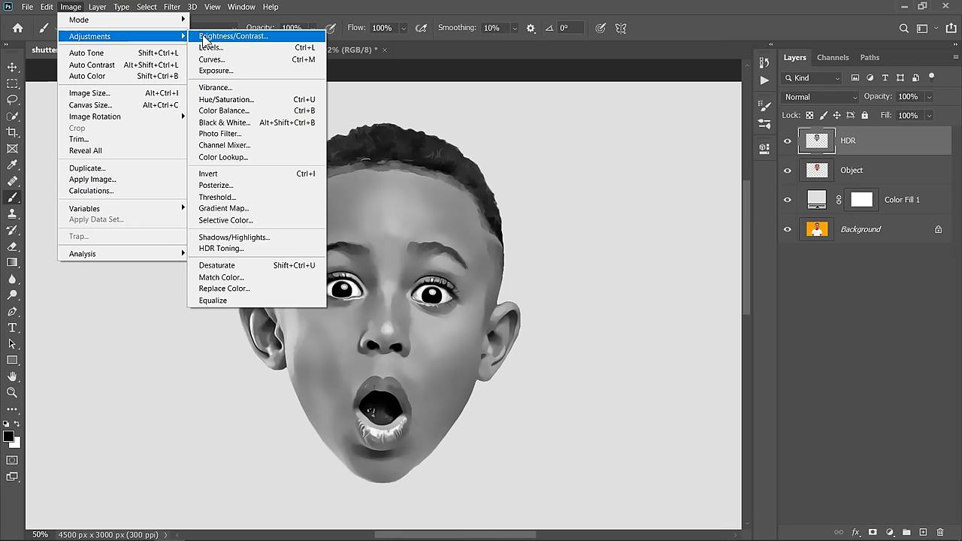
{"action": "left_click", "coordinate": [227, 174]}
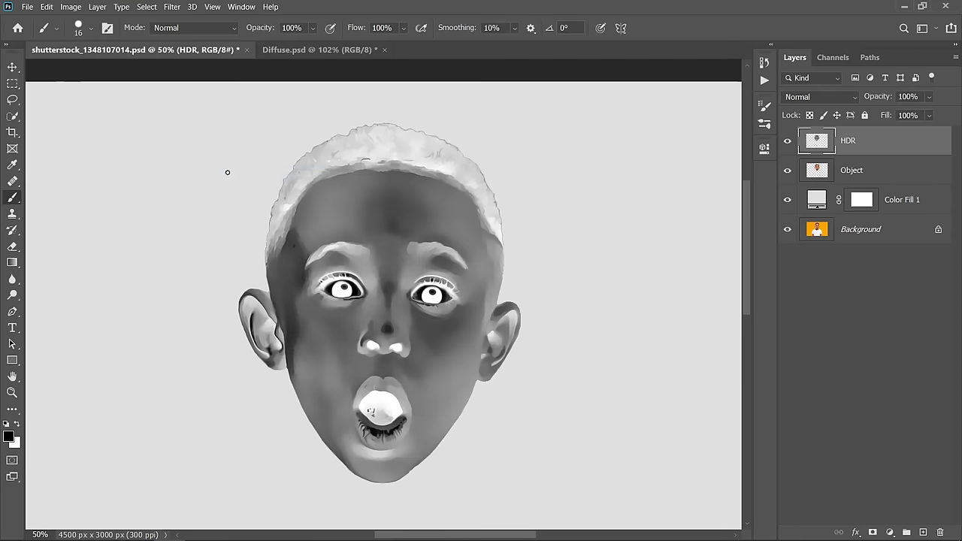
Apply a 10-pixel Gaussian Blur to the HDR layer
{"action": "left_click", "coordinate": [174, 8]}
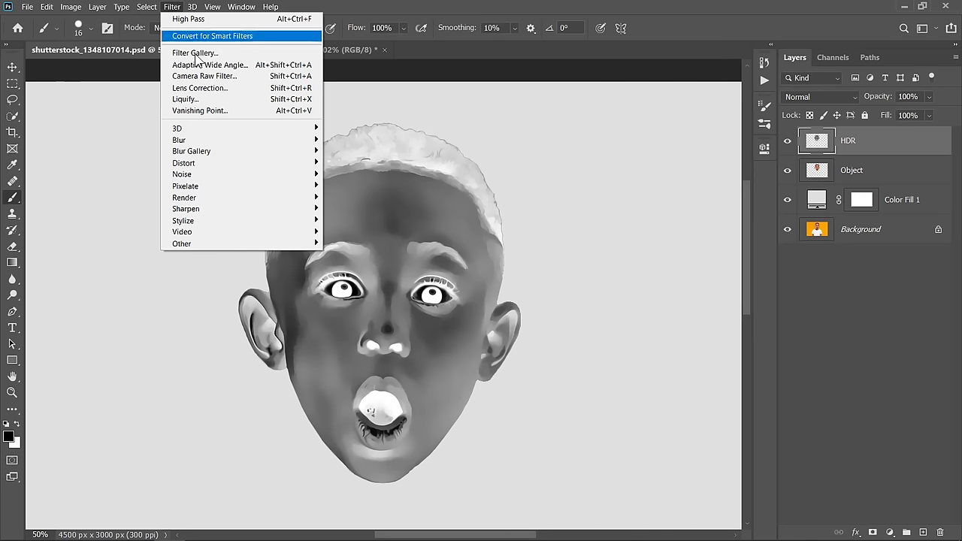
{"action": "mouse_move", "coordinate": [308, 140]}
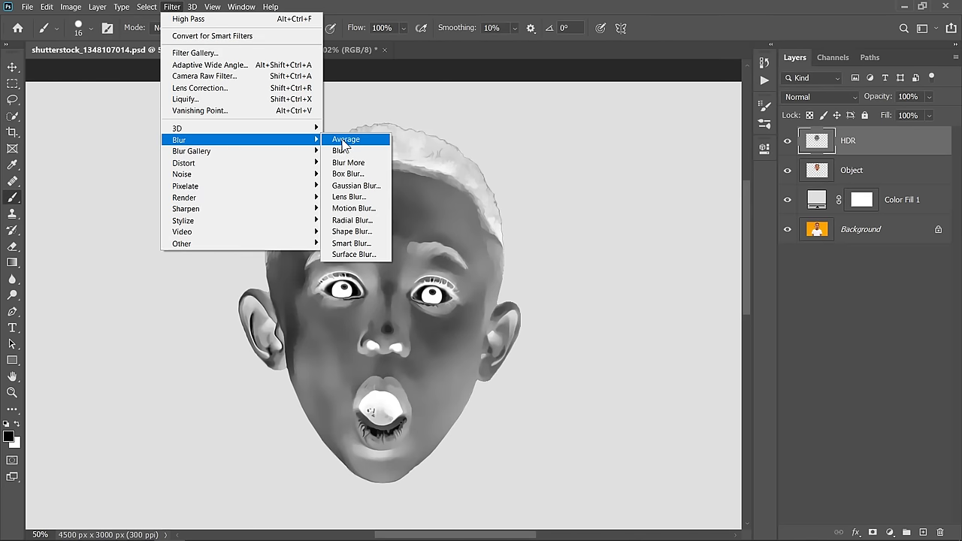
{"action": "left_click", "coordinate": [350, 186]}
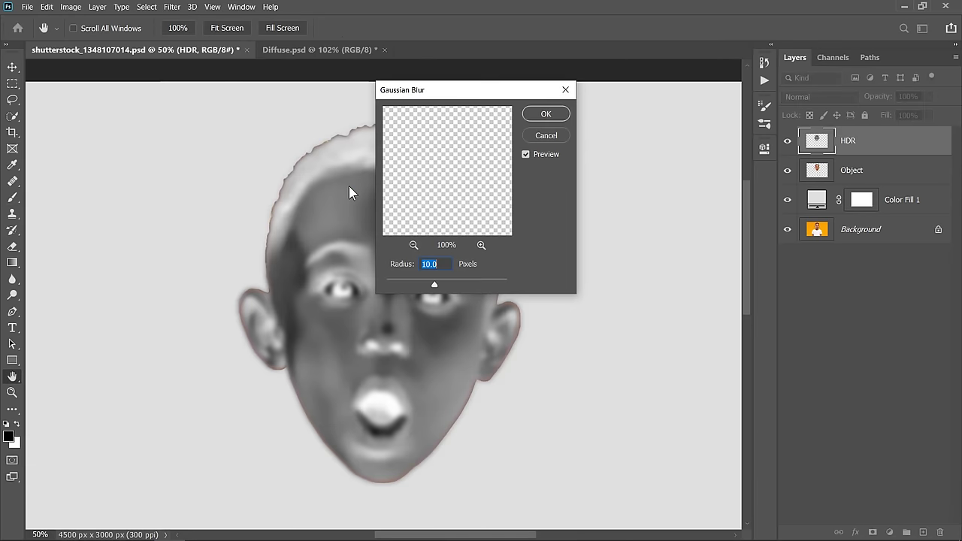
{"action": "left_click", "coordinate": [449, 265]}
{"action": "left_click", "coordinate": [553, 117]}
{"action": "key", "text": "b"}
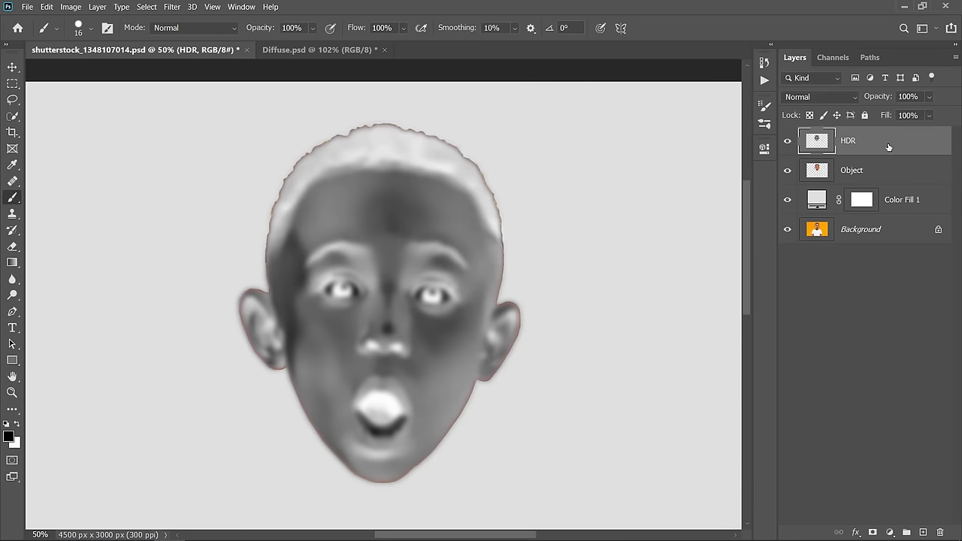
Set the HDR layer to Overlay blend mode at 20% opacity
{"action": "left_click", "coordinate": [833, 98]}
{"action": "scroll", "coordinate": [828, 154], "scroll_direction": "down", "scroll_amount": 6}
{"action": "left_click", "coordinate": [823, 277]}
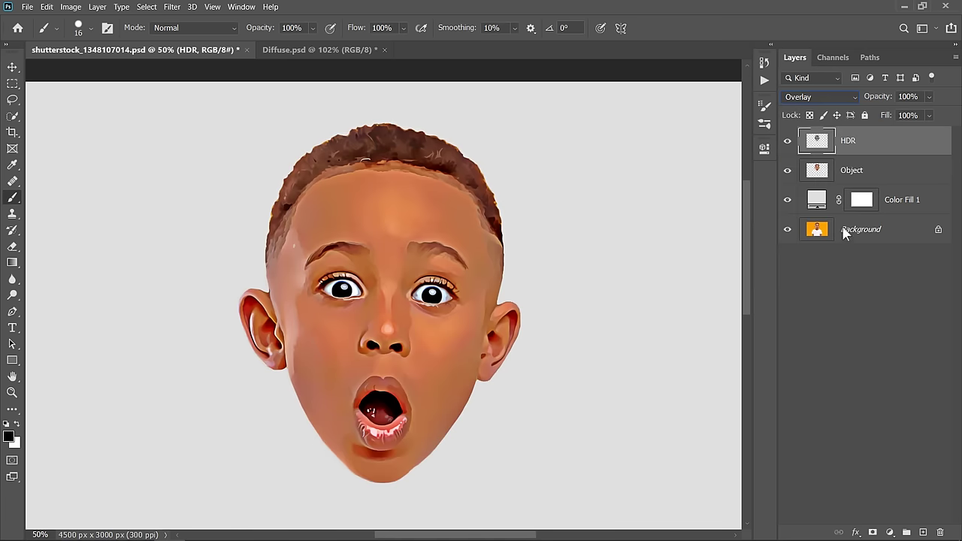
{"action": "left_click", "coordinate": [901, 98]}
{"action": "type", "text": "20"}
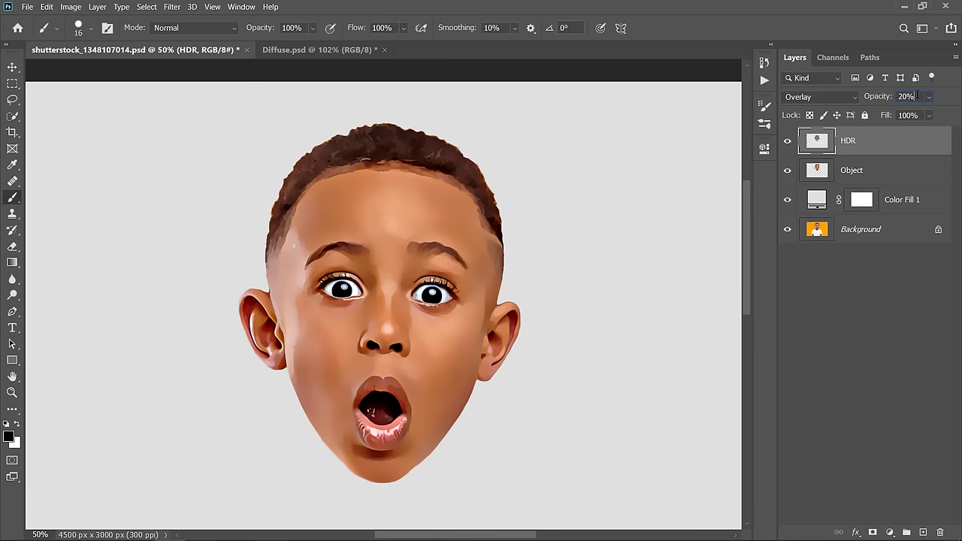
Clip the HDR layer to the head layer and compare it on and off
{"action": "right_click", "coordinate": [888, 143]}
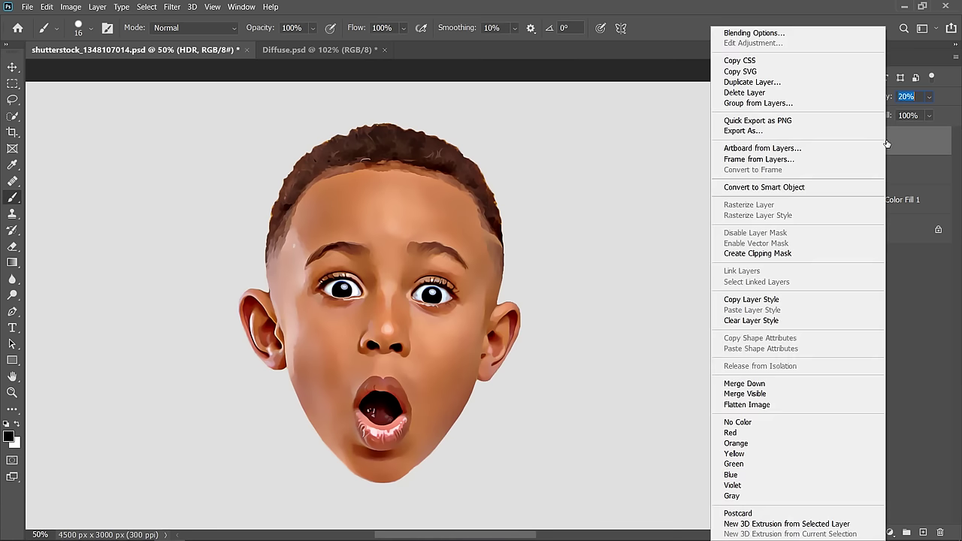
{"action": "left_click", "coordinate": [763, 254]}
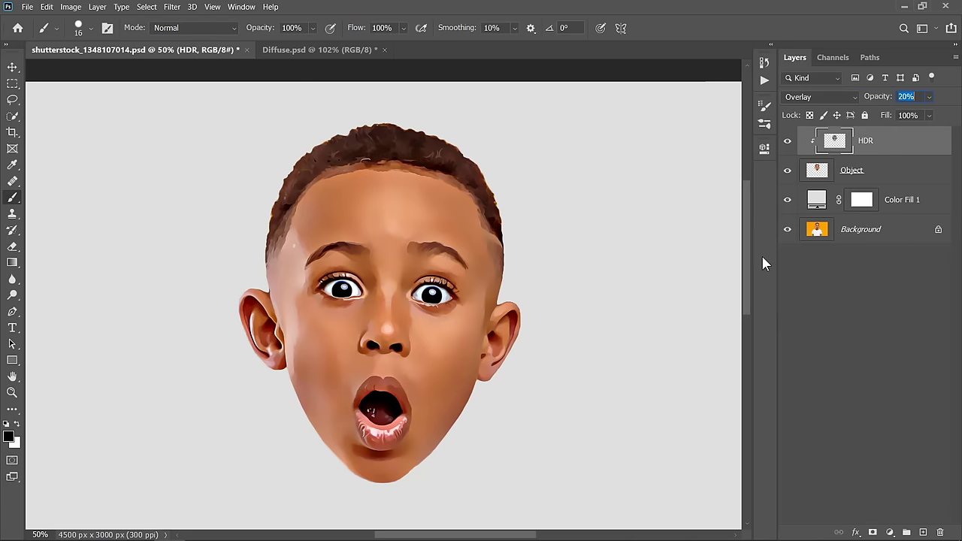
{"action": "left_click", "coordinate": [788, 141]}
{"action": "left_click", "coordinate": [788, 143]}
Group the HDR and Object layers and name the group 'Effect'
{"action": "left_click", "coordinate": [899, 169], "text": "shift"}
{"action": "left_click_drag", "start_coordinate": [900, 170], "coordinate": [907, 531]}
{"action": "double_click", "coordinate": [833, 134]}
{"action": "type", "text": "Effect"}
{"action": "key", "text": "Return"}
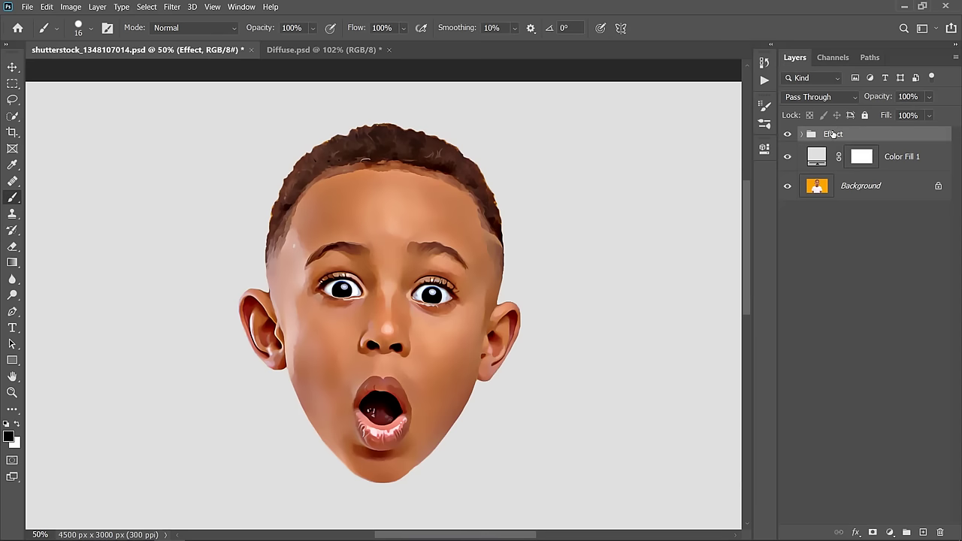
Give the Effect group a white 50 px Stroke outline
{"action": "double_click", "coordinate": [870, 135]}
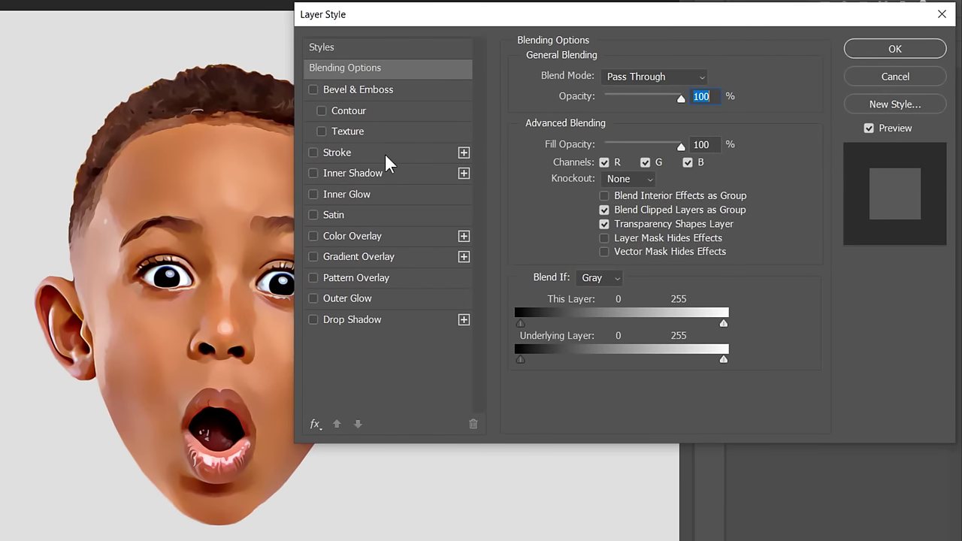
{"action": "left_click", "coordinate": [336, 153]}
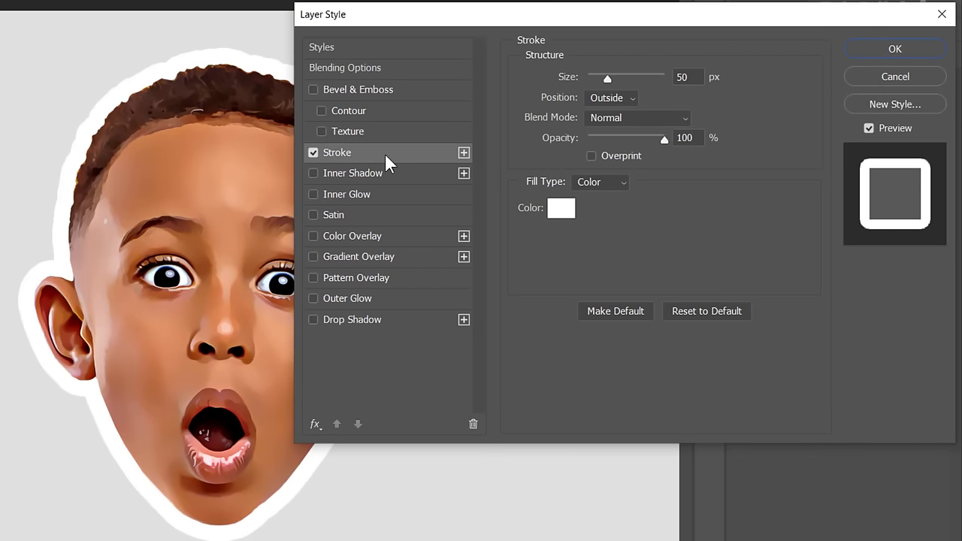
{"action": "left_click", "coordinate": [679, 77]}
{"action": "double_click", "coordinate": [679, 77]}
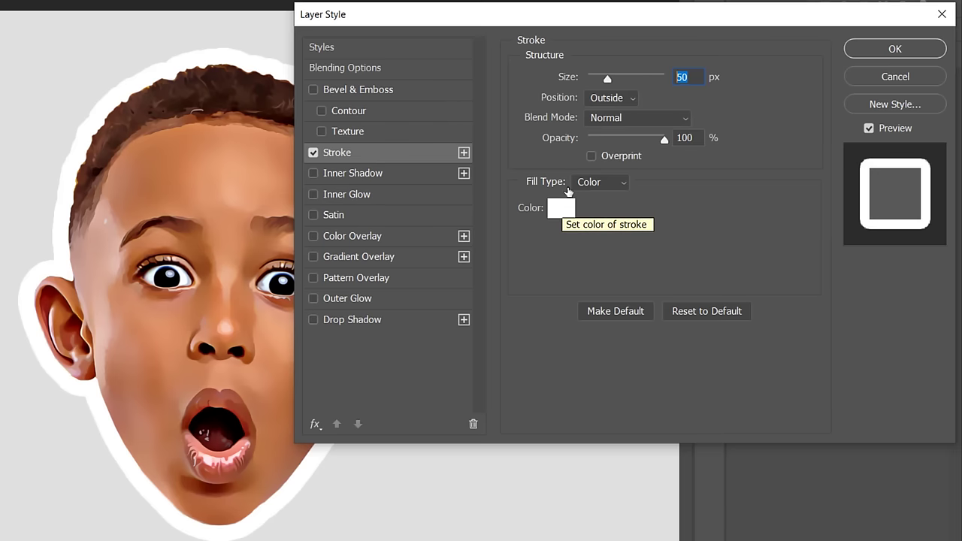
{"action": "left_click_drag", "start_coordinate": [471, 21], "coordinate": [650, 21]}
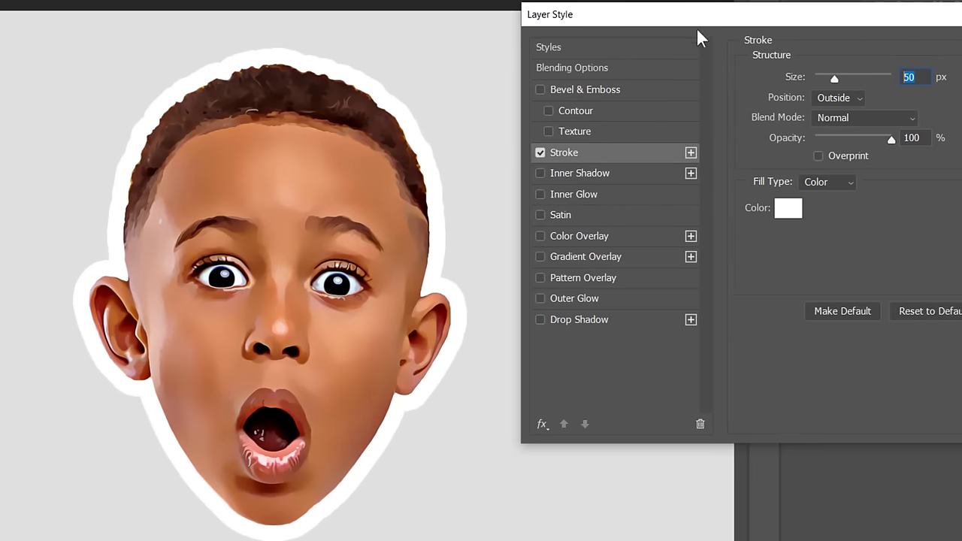
Add a Drop Shadow: opacity 15%, angle 30°, distance 130 px, spread 0, size 75 px
{"action": "left_click", "coordinate": [607, 321]}
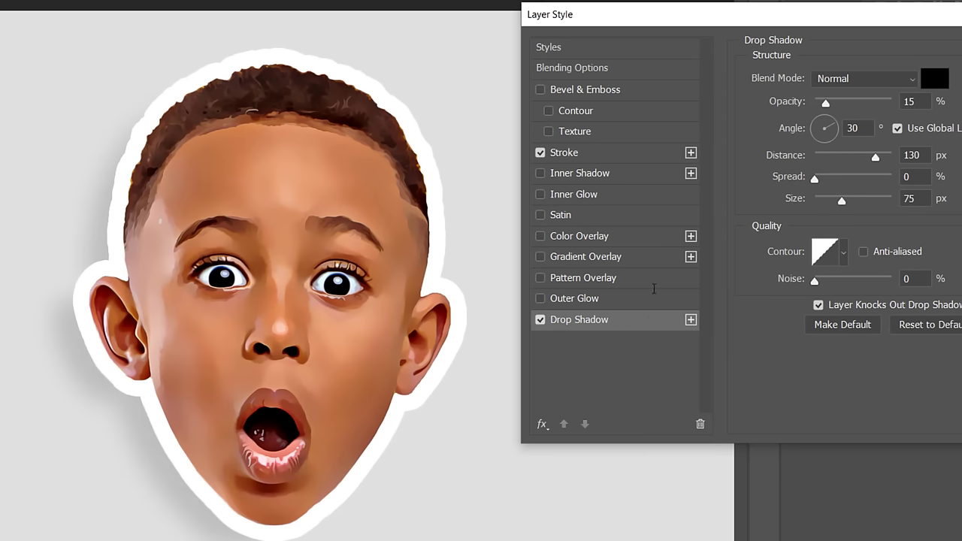
{"action": "left_click", "coordinate": [865, 127]}
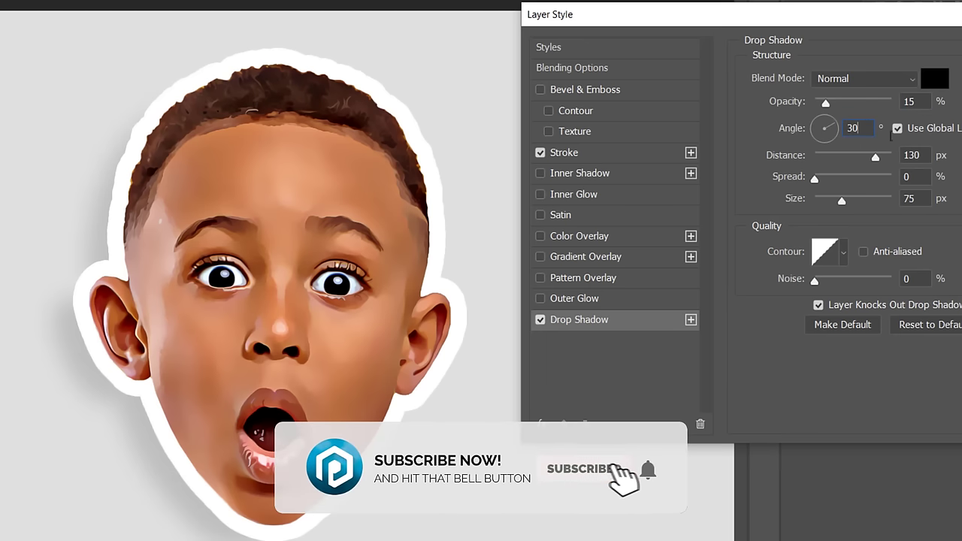
{"action": "left_click", "coordinate": [930, 154]}
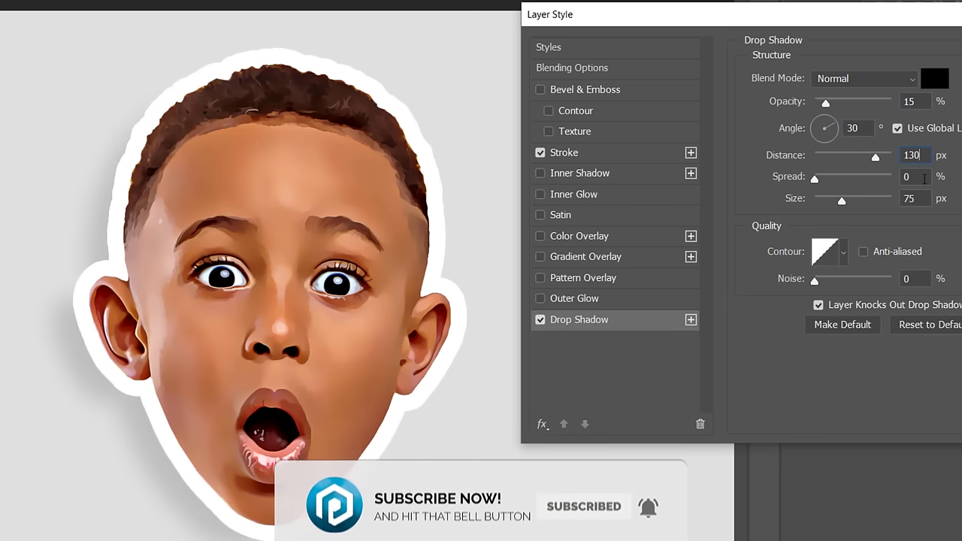
{"action": "left_click", "coordinate": [918, 176]}
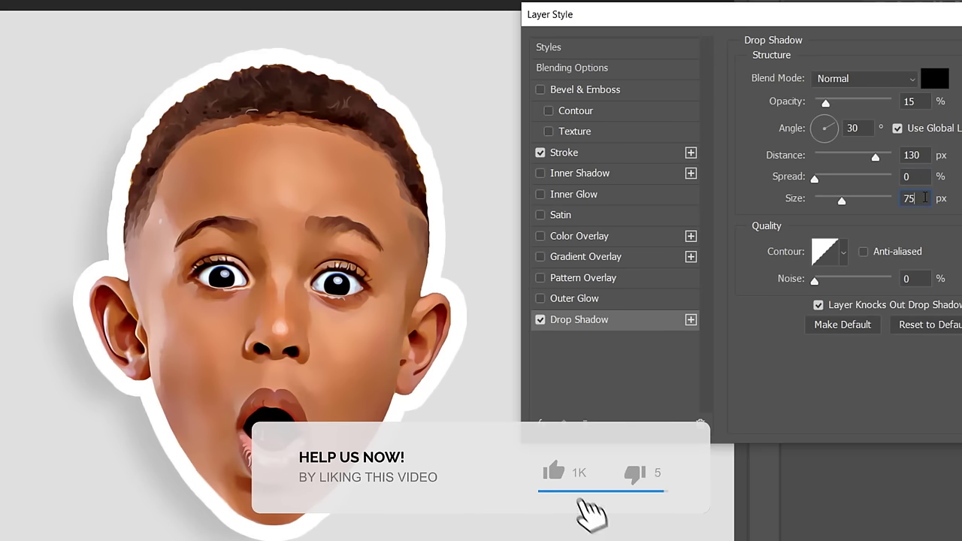
{"action": "left_click", "coordinate": [925, 197]}
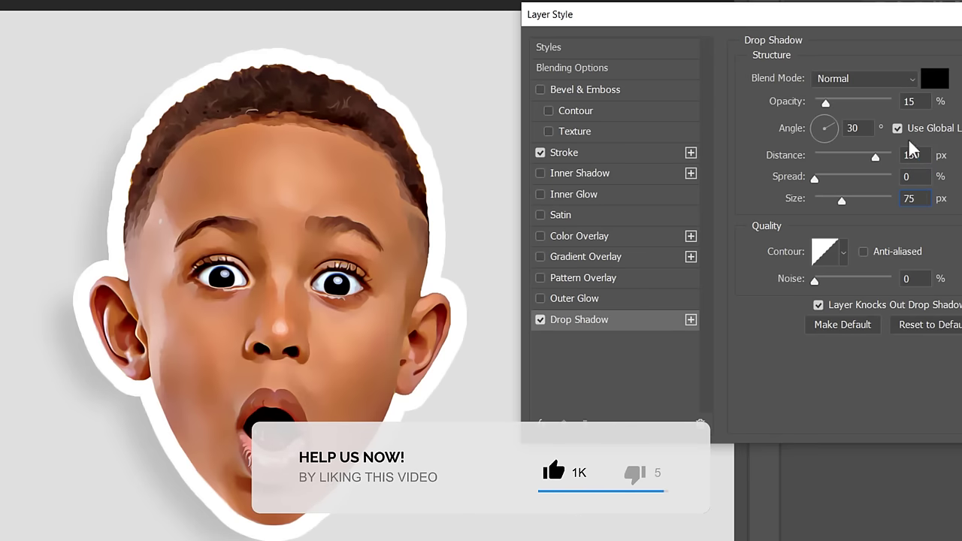
{"action": "left_click_drag", "start_coordinate": [875, 16], "coordinate": [534, 30]}
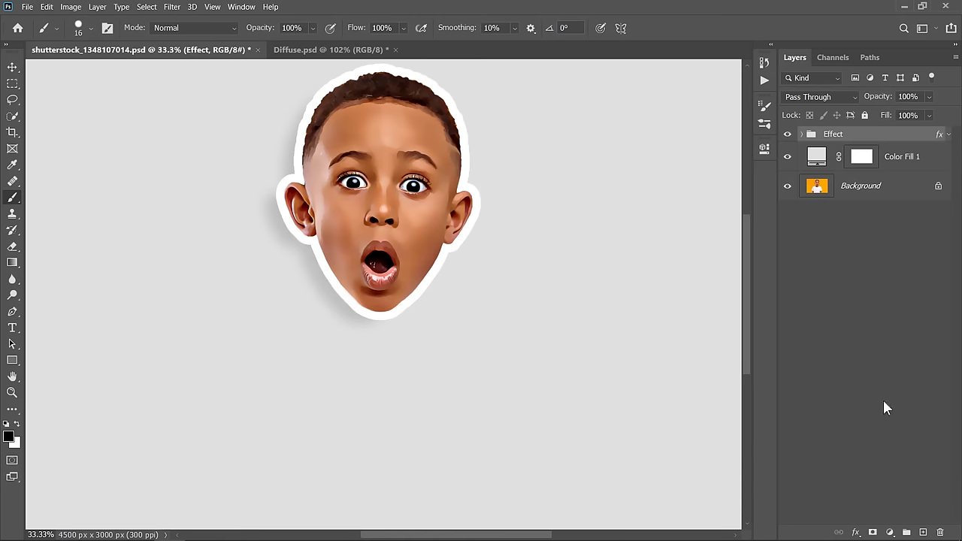
Add a Levels layer clipped to Effect with black 8, midtone 1.17 and white 240
{"action": "left_click", "coordinate": [890, 532]}
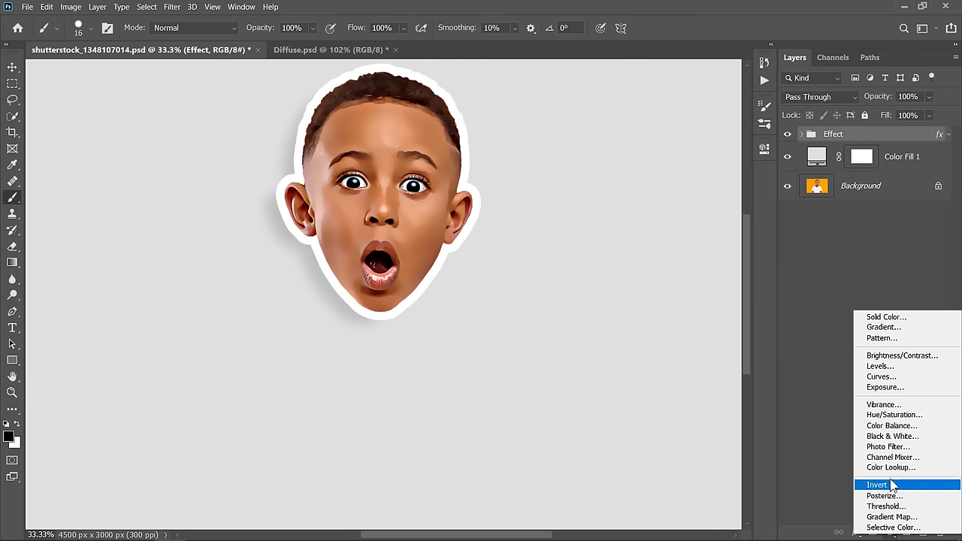
{"action": "left_click", "coordinate": [891, 368]}
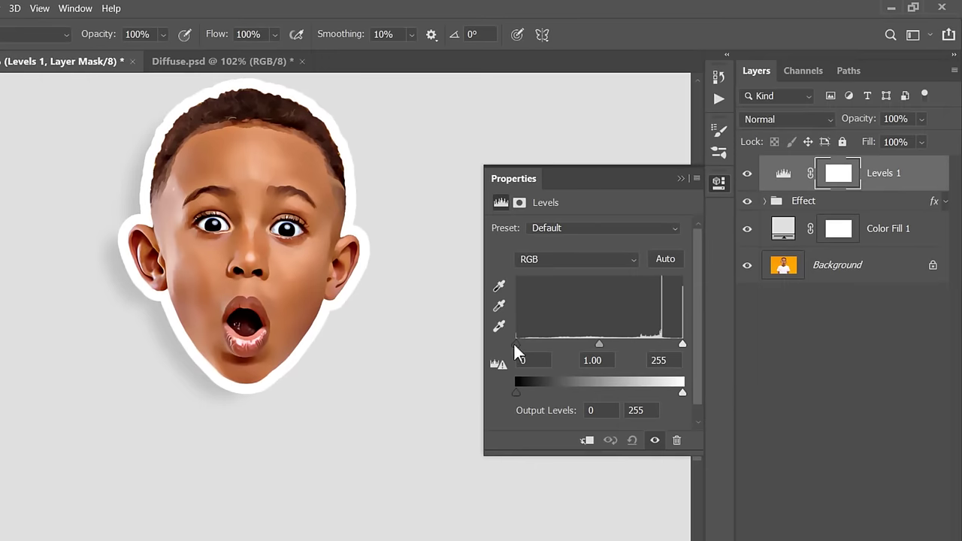
{"action": "mouse_move", "coordinate": [515, 344]}
{"action": "left_mouse_down"}
{"action": "mouse_move", "coordinate": [531, 343]}
{"action": "mouse_move", "coordinate": [521, 344]}
{"action": "left_mouse_up"}
{"action": "mouse_move", "coordinate": [682, 344]}
{"action": "left_mouse_down"}
{"action": "mouse_move", "coordinate": [662, 343]}
{"action": "mouse_move", "coordinate": [673, 341]}
{"action": "left_mouse_up"}
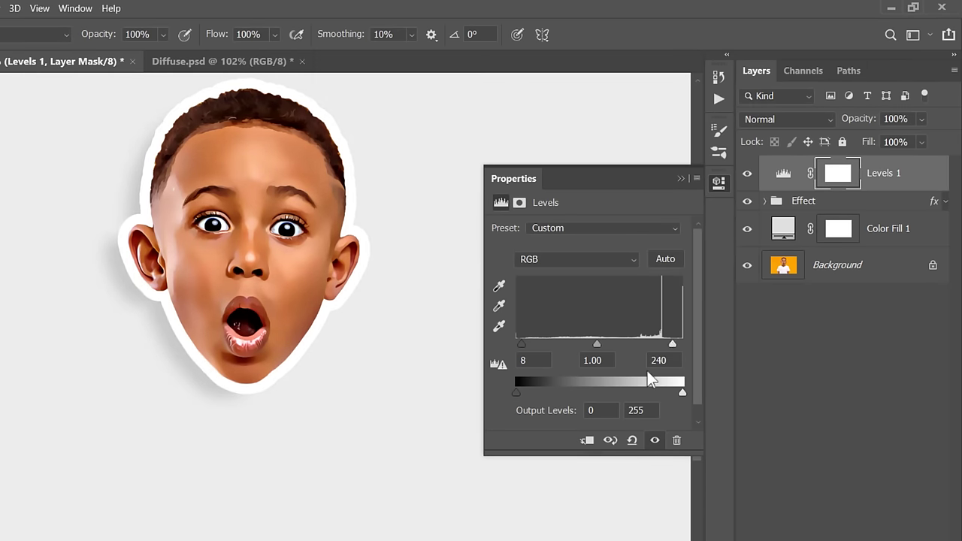
{"action": "left_click", "coordinate": [591, 438]}
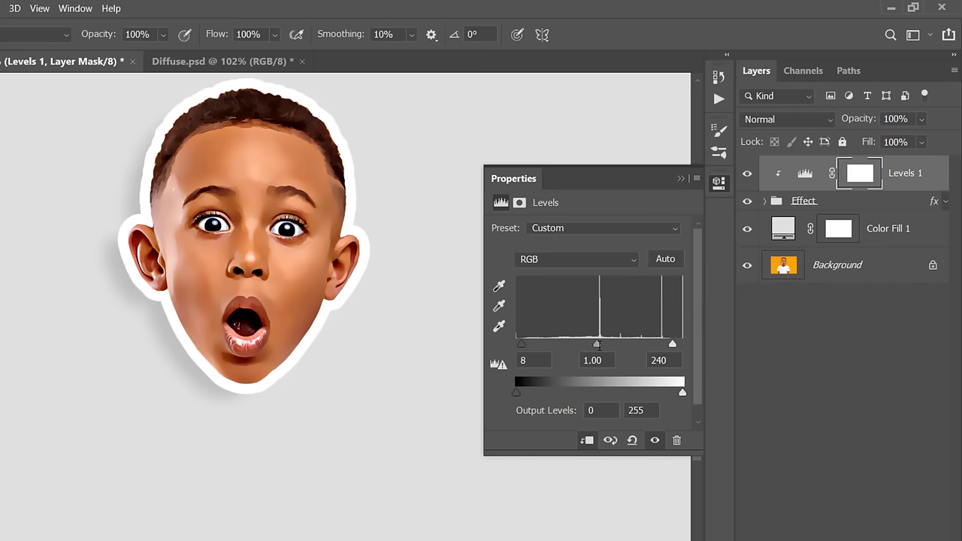
{"action": "left_click_drag", "start_coordinate": [599, 346], "coordinate": [592, 359]}
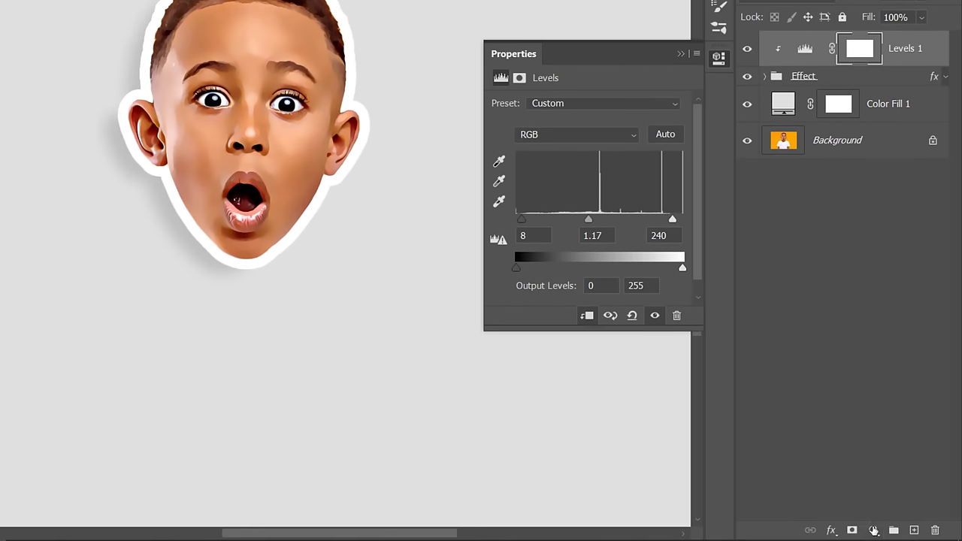
Add a clipped Color Balance layer with Midtones set to +9, +5, +3
{"action": "left_click", "coordinate": [873, 530]}
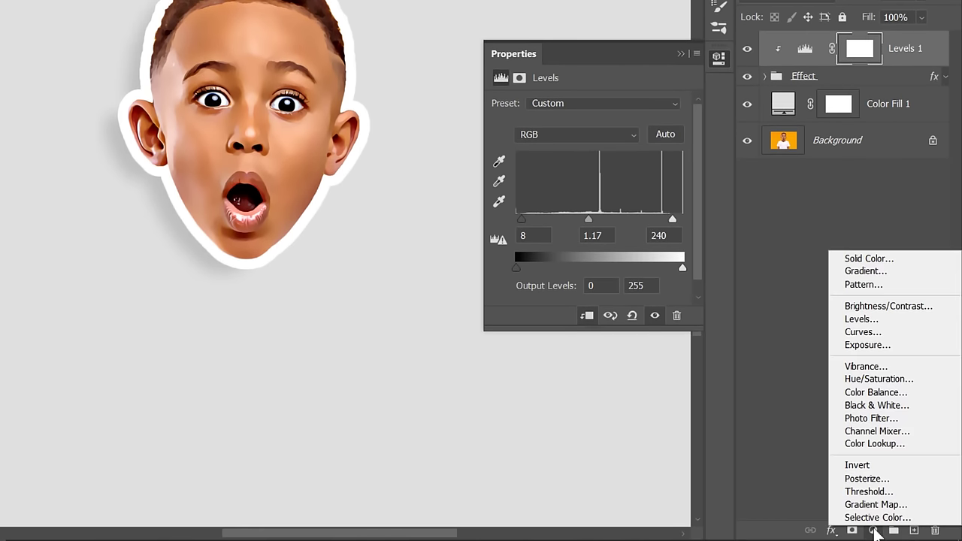
{"action": "left_click", "coordinate": [876, 393]}
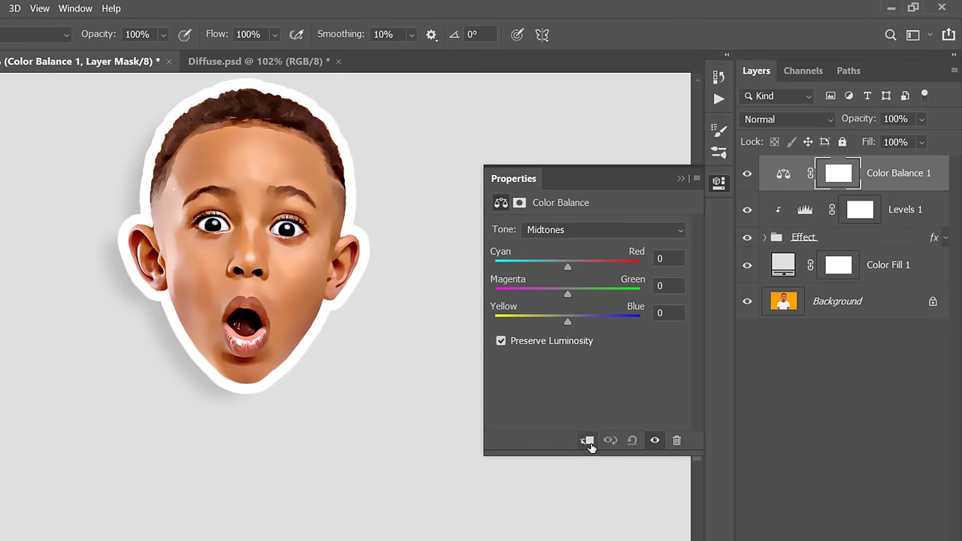
{"action": "left_click", "coordinate": [587, 315]}
{"action": "left_click_drag", "start_coordinate": [568, 266], "coordinate": [572, 293]}
{"action": "left_click_drag", "start_coordinate": [568, 321], "coordinate": [571, 321]}
Set Color Balance Shadows to -4, +4, +6 and Highlights to +3, +3, +5
{"action": "left_click", "coordinate": [565, 229]}
{"action": "left_click", "coordinate": [560, 242]}
{"action": "left_click_drag", "start_coordinate": [568, 266], "coordinate": [570, 293]}
{"action": "left_click_drag", "start_coordinate": [567, 316], "coordinate": [571, 313]}
{"action": "left_click", "coordinate": [566, 230]}
{"action": "left_click", "coordinate": [563, 272]}
{"action": "left_click_drag", "start_coordinate": [563, 267], "coordinate": [572, 318]}
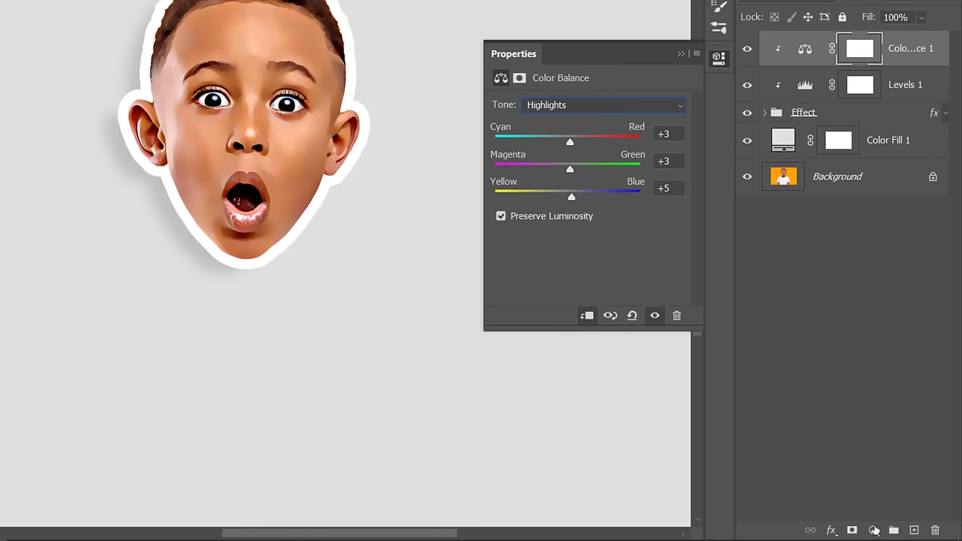
Add a clipped Selective Color adjustment and shift the Whites' cyan, magenta, yellow and black
{"action": "left_click", "coordinate": [873, 531]}
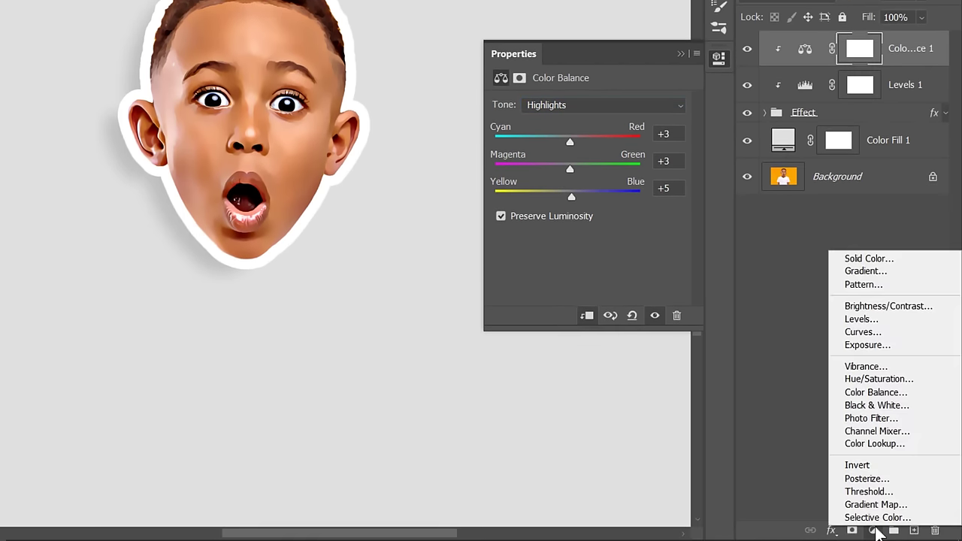
{"action": "left_click", "coordinate": [877, 518]}
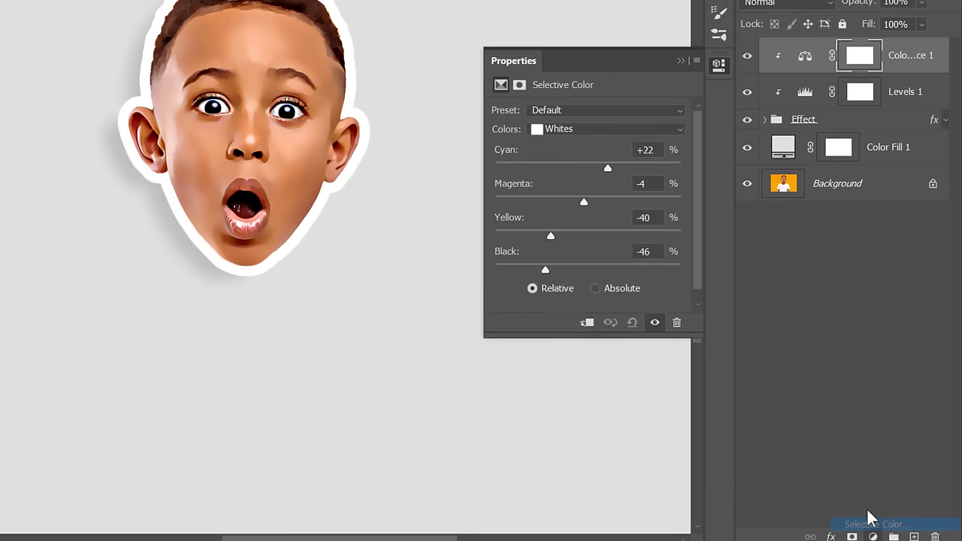
{"action": "key", "text": "ctrl+alt+g"}
{"action": "left_click_drag", "start_coordinate": [536, 263], "coordinate": [540, 264]}
{"action": "mouse_move", "coordinate": [588, 297]}
{"action": "left_mouse_down"}
{"action": "mouse_move", "coordinate": [623, 299]}
{"action": "mouse_move", "coordinate": [589, 297]}
{"action": "left_mouse_up"}
{"action": "left_click_drag", "start_coordinate": [588, 331], "coordinate": [598, 332]}
{"action": "left_click_drag", "start_coordinate": [588, 387], "coordinate": [571, 387]}
Adjust the Neutrals' cyan, magenta and yellow, then switch to Blacks before closing Properties
{"action": "left_click", "coordinate": [548, 248]}
{"action": "left_click", "coordinate": [548, 263]}
{"action": "left_click_drag", "start_coordinate": [588, 285], "coordinate": [592, 287]}
{"action": "left_click_drag", "start_coordinate": [590, 319], "coordinate": [592, 321]}
{"action": "left_click_drag", "start_coordinate": [587, 353], "coordinate": [590, 383]}
{"action": "left_click", "coordinate": [548, 246]}
{"action": "left_click", "coordinate": [570, 377]}
{"action": "left_click", "coordinate": [681, 179]}
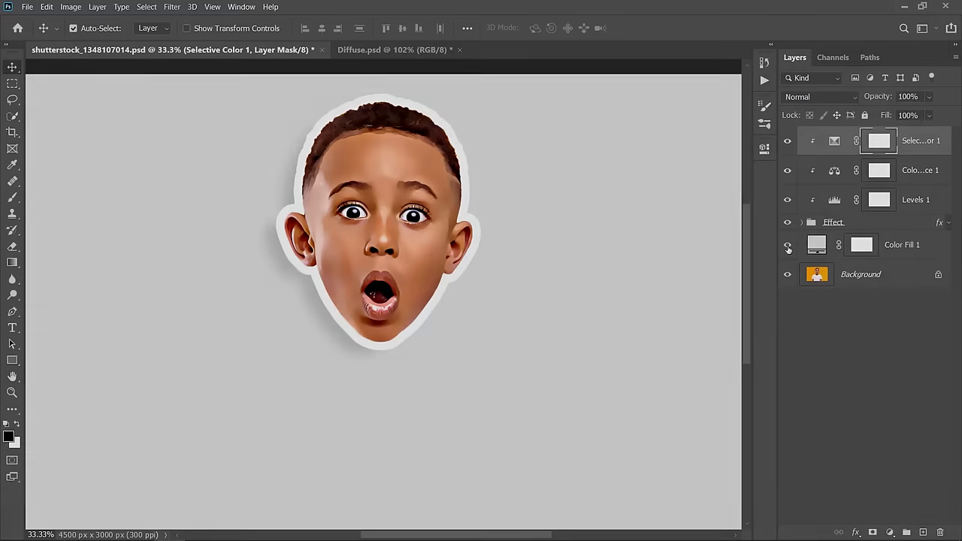
Toggle the sticker layers off and on to compare against the original photo
{"action": "mouse_move", "coordinate": [788, 248]}
{"action": "left_mouse_down"}
{"action": "mouse_move", "coordinate": [790, 140]}
{"action": "mouse_move", "coordinate": [788, 248]}
{"action": "left_mouse_up"}
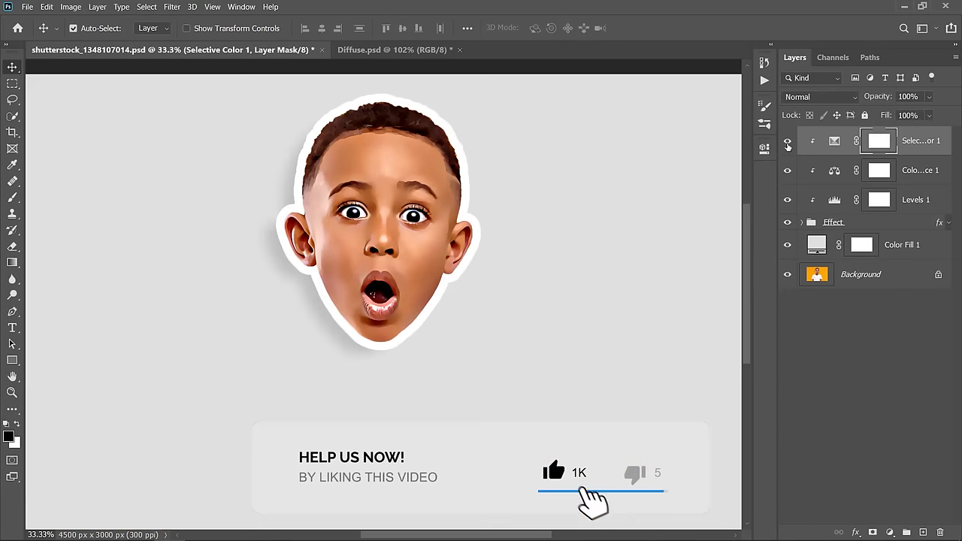
{"action": "mouse_move", "coordinate": [788, 146]}
{"action": "left_mouse_down"}
{"action": "mouse_move", "coordinate": [789, 252]}
{"action": "mouse_move", "coordinate": [788, 143]}
{"action": "left_mouse_up"}
{"action": "left_click", "coordinate": [787, 143]}
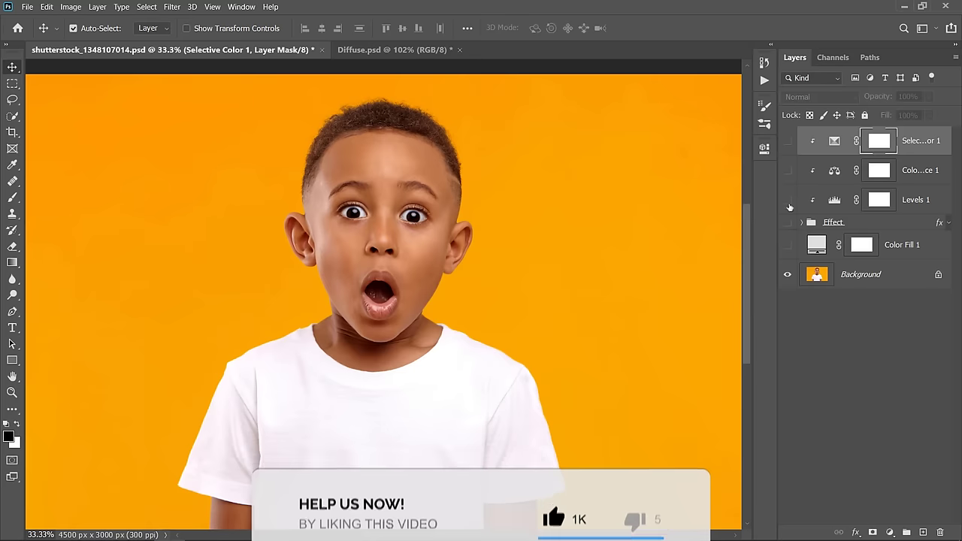
{"action": "left_click_drag", "start_coordinate": [790, 248], "coordinate": [787, 168]}
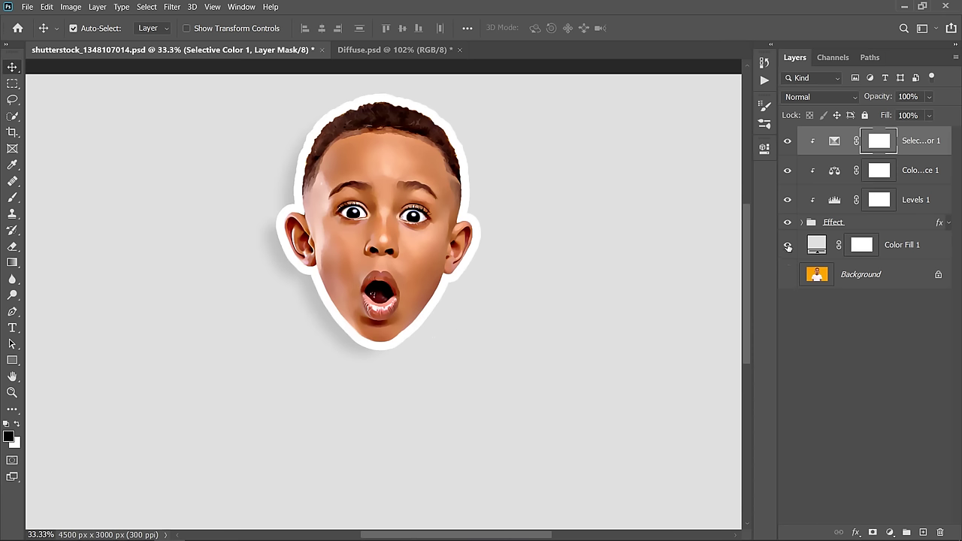
Hide the grey Color Fill 1 backdrop and select the Effect group
{"action": "left_click", "coordinate": [787, 245]}
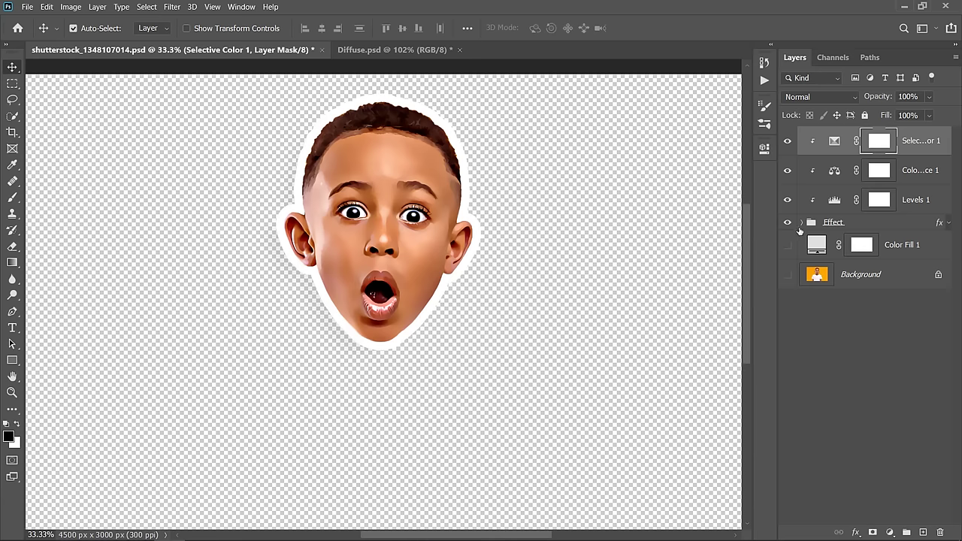
{"action": "left_click", "coordinate": [949, 224]}
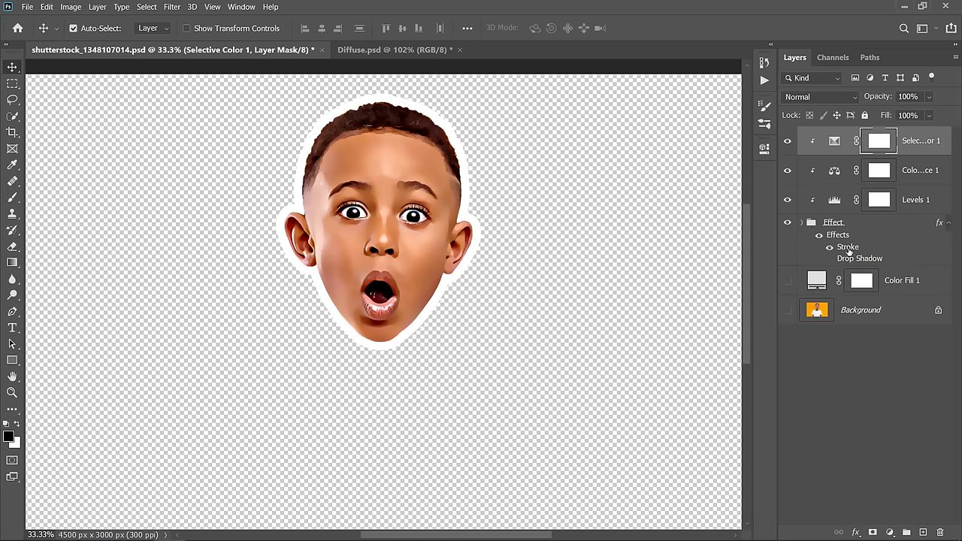
{"action": "left_click", "coordinate": [948, 225]}
{"action": "left_click", "coordinate": [864, 223]}
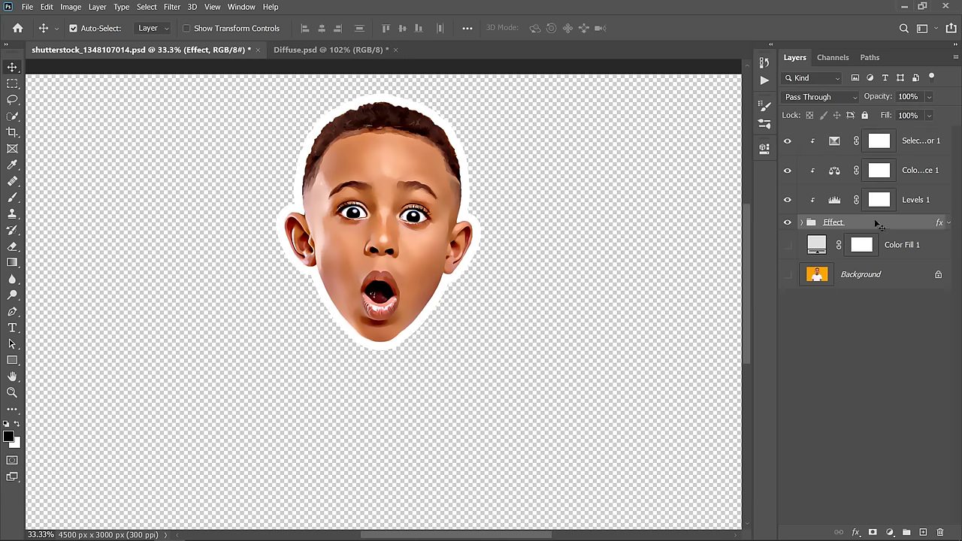
Trim away transparent pixels, cropping the canvas to 1228 × 1540 px
{"action": "left_click", "coordinate": [72, 7]}
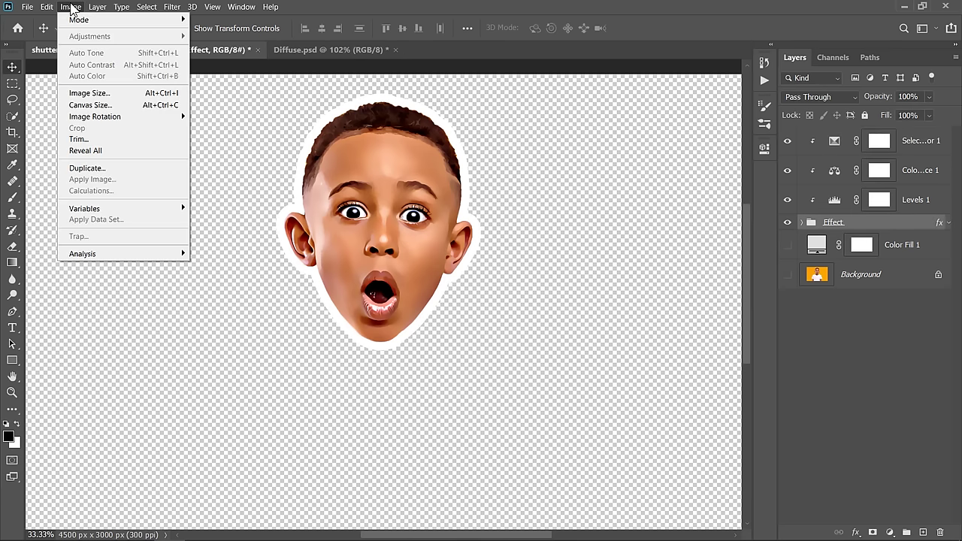
{"action": "left_click", "coordinate": [84, 139]}
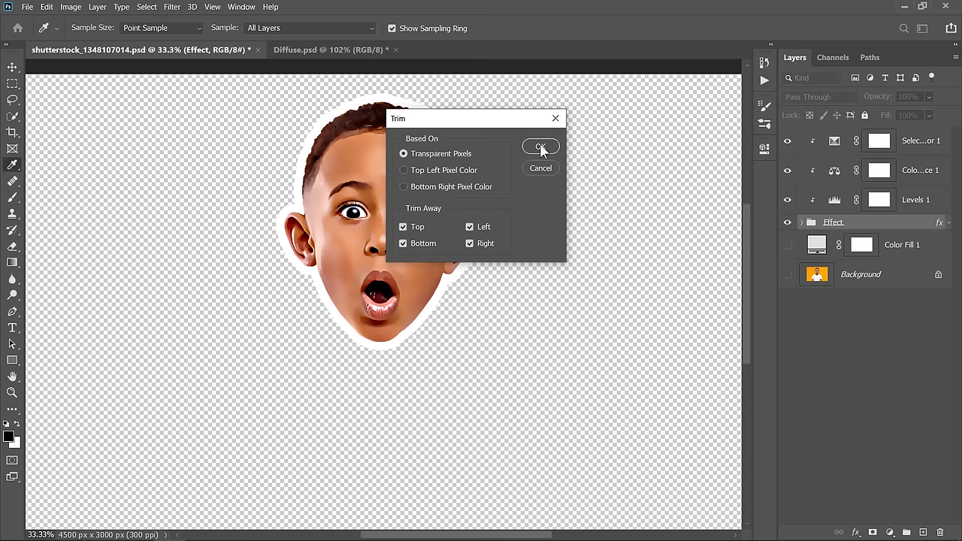
{"action": "left_click", "coordinate": [655, 160]}
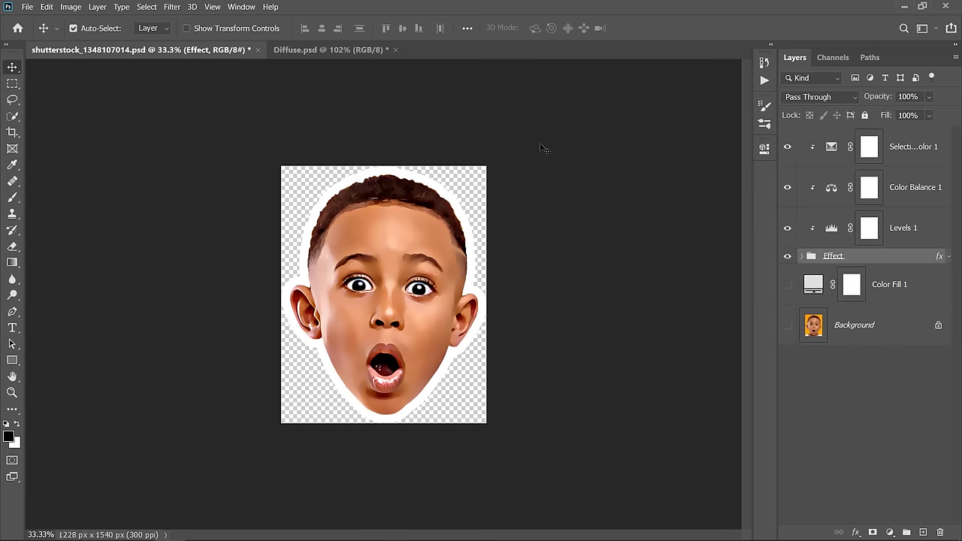
Quick Export the trimmed sticker as a PNG
{"action": "left_click", "coordinate": [27, 7]}
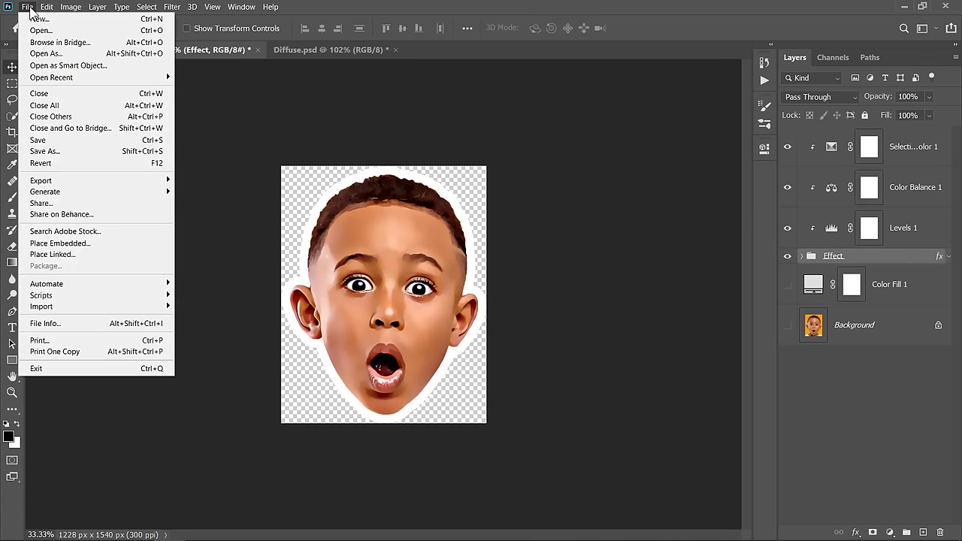
{"action": "mouse_move", "coordinate": [134, 188]}
{"action": "left_click", "coordinate": [219, 182]}
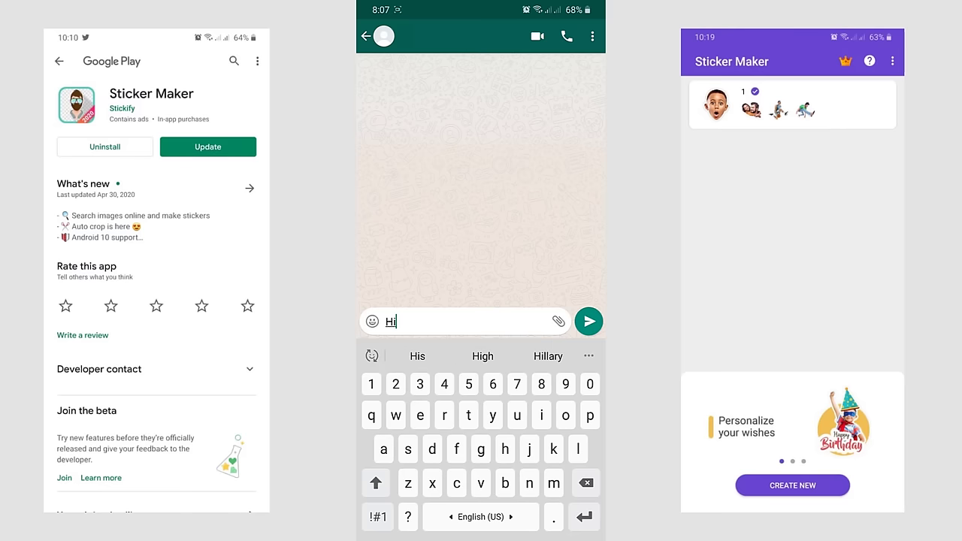
Send the 'Hi' greeting followed by the surprised boy's head sticker
{"action": "left_click", "coordinate": [589, 322]}
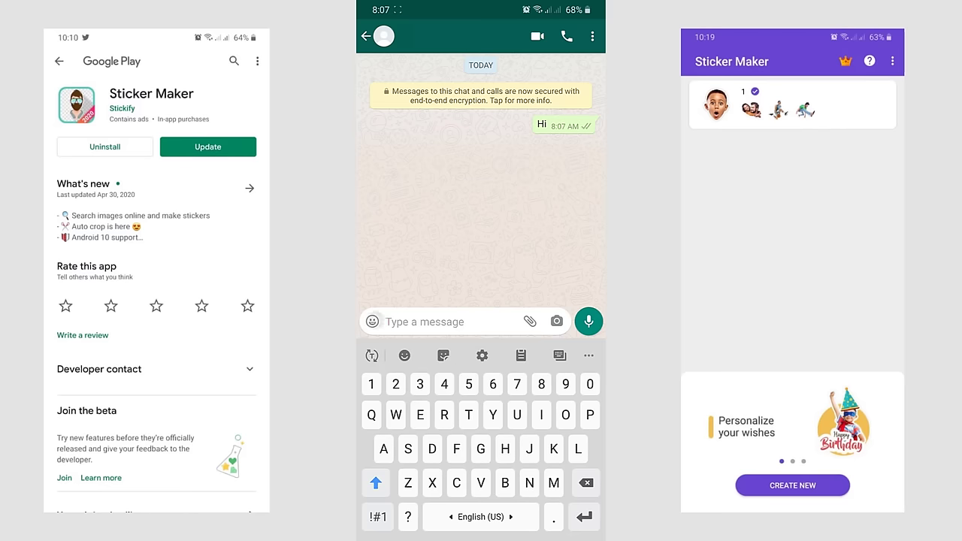
{"action": "left_click", "coordinate": [372, 322]}
{"action": "left_click", "coordinate": [393, 389]}
Send the message 'Testing my stickers!'
{"action": "left_click", "coordinate": [391, 321]}
{"action": "left_click", "coordinate": [378, 295]}
{"action": "type", "text": "my stickers!"}
{"action": "left_click", "coordinate": [588, 322]}
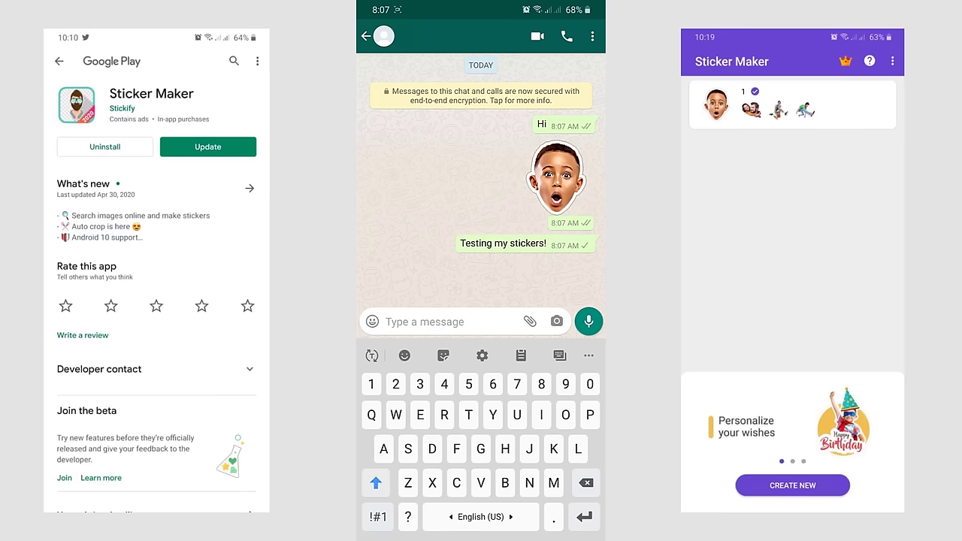
Send the couple sticker from the sticker picker
{"action": "left_click", "coordinate": [372, 321]}
{"action": "left_click", "coordinate": [452, 388]}
{"action": "left_click", "coordinate": [372, 322]}
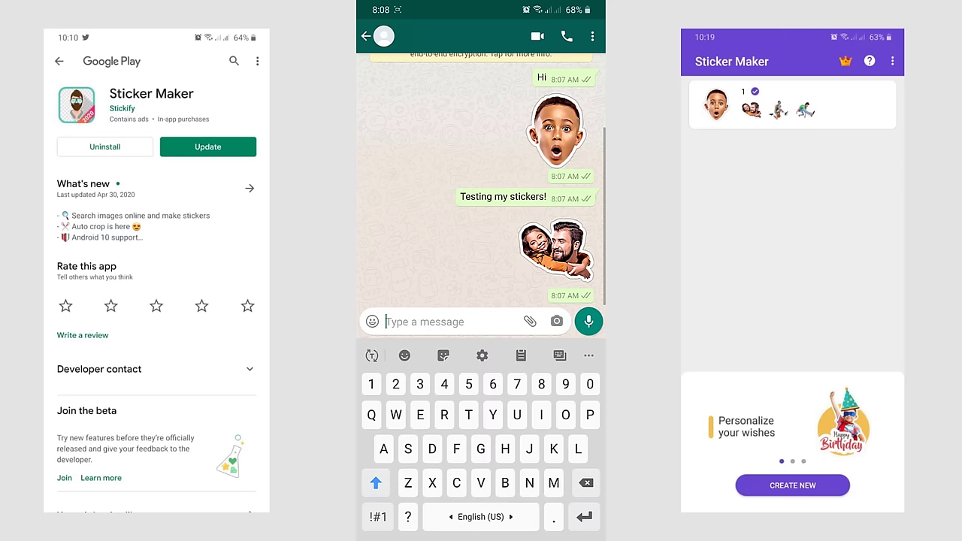